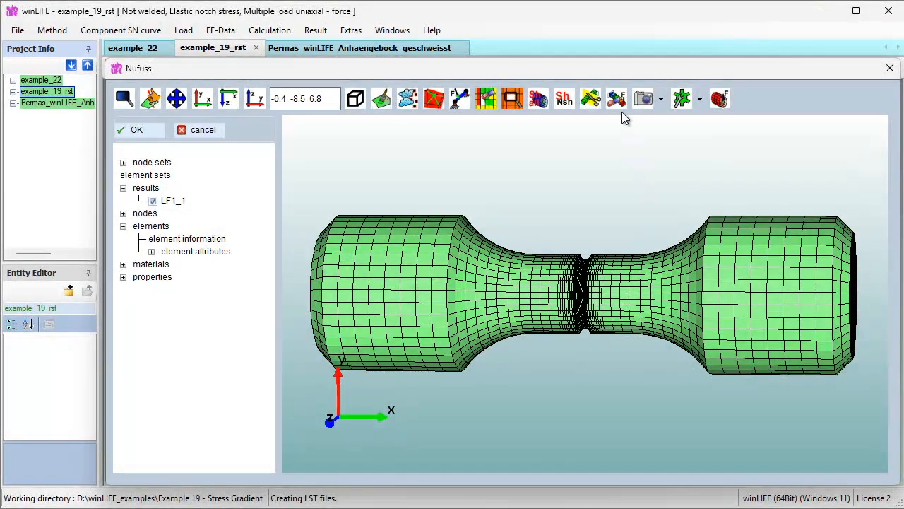
Display the Mises stresses on the notched round specimen of example_19_rst and inspect the notch from different angles.
click(616, 98)
drag(567, 279, 598, 264)
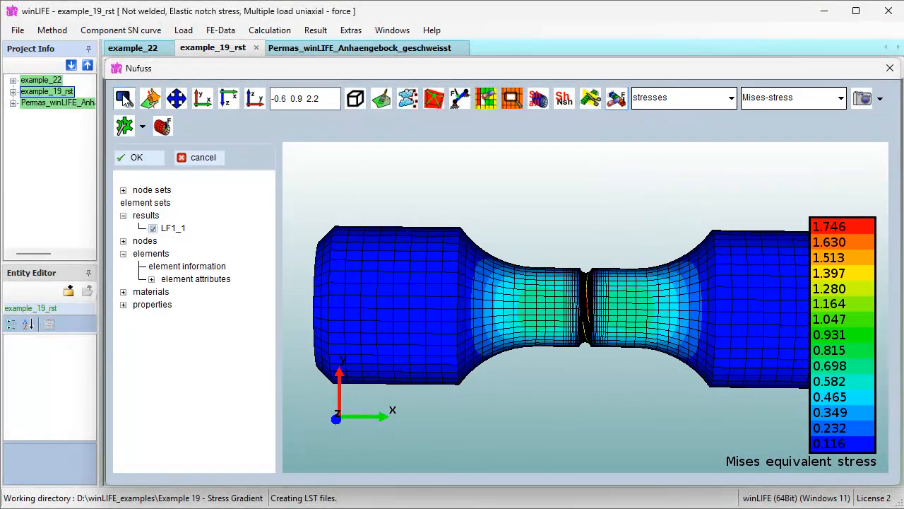
drag(533, 249, 629, 357)
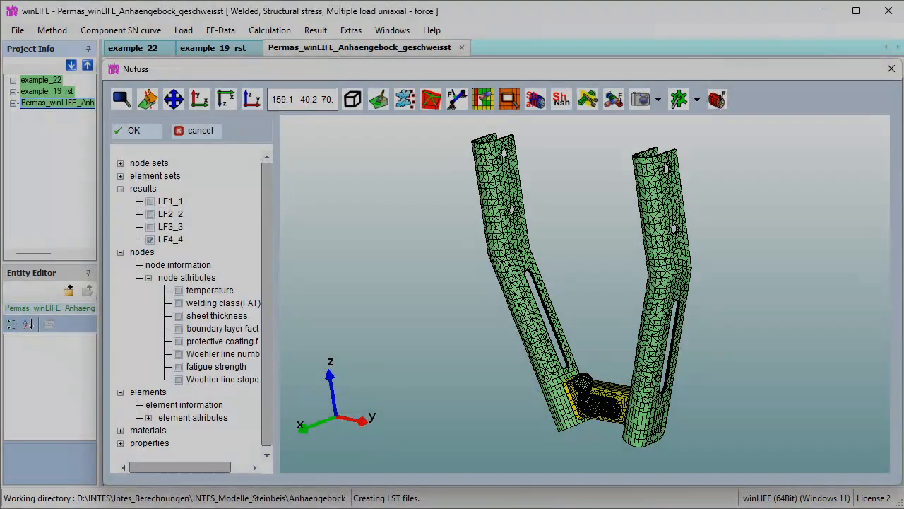
Display the Mises stresses on the welded bracket model of Permas_winLIFE_Anhaengebock_geschweisst and inspect its lower joint.
drag(589, 403, 563, 372)
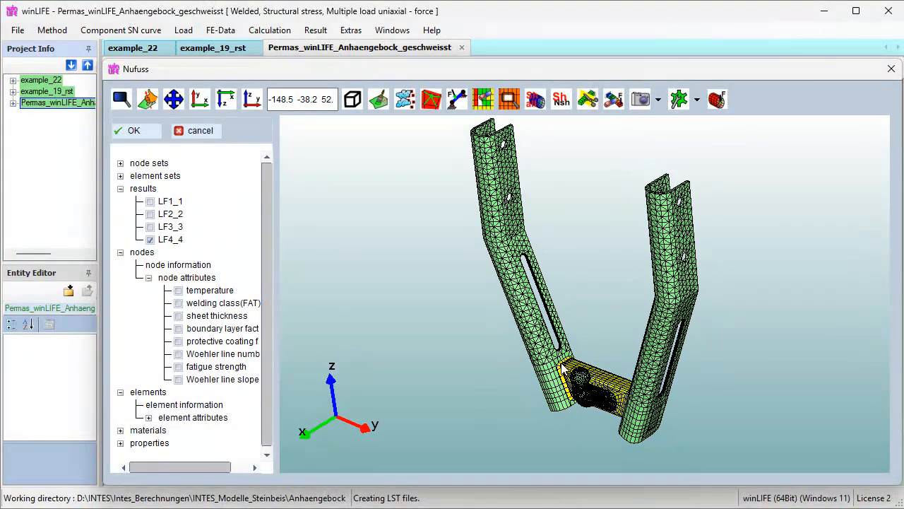
click(613, 100)
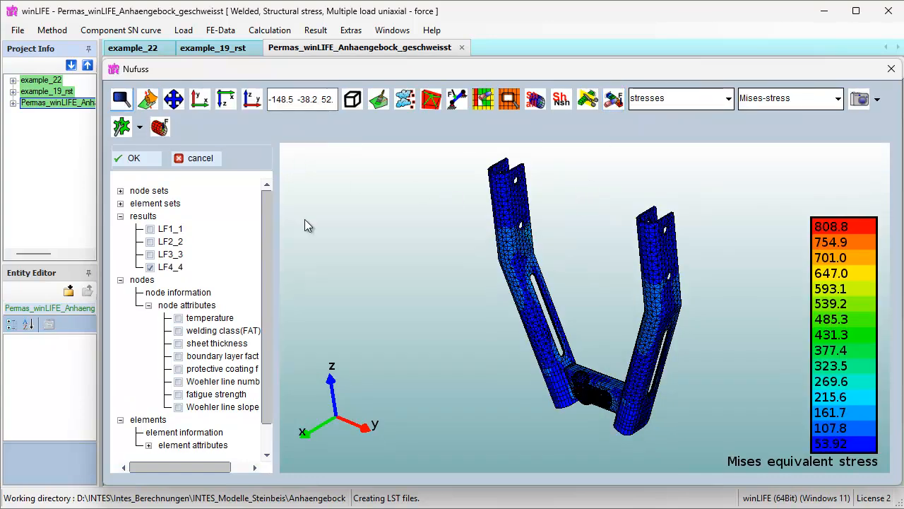
drag(558, 364, 650, 428)
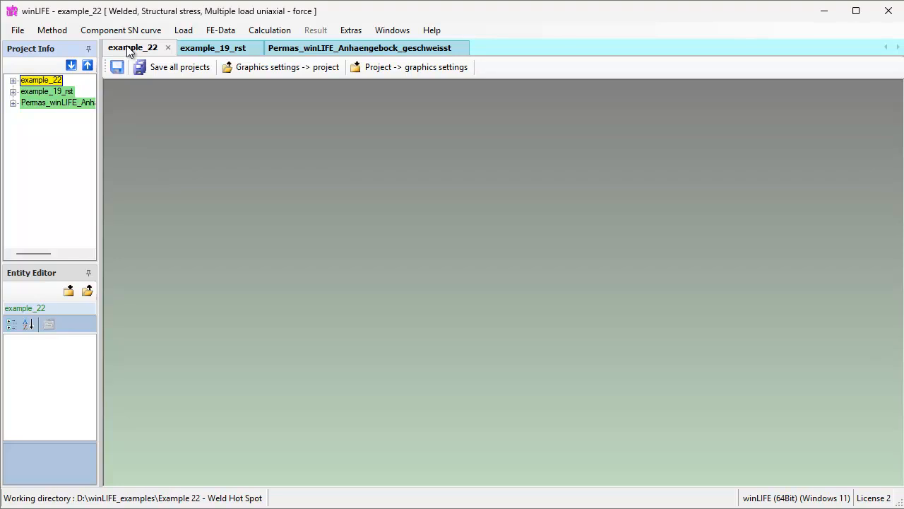
Set the FE interface in the calculation method of example_22 to Nx, NASTRAN (dat/op2).
click(57, 30)
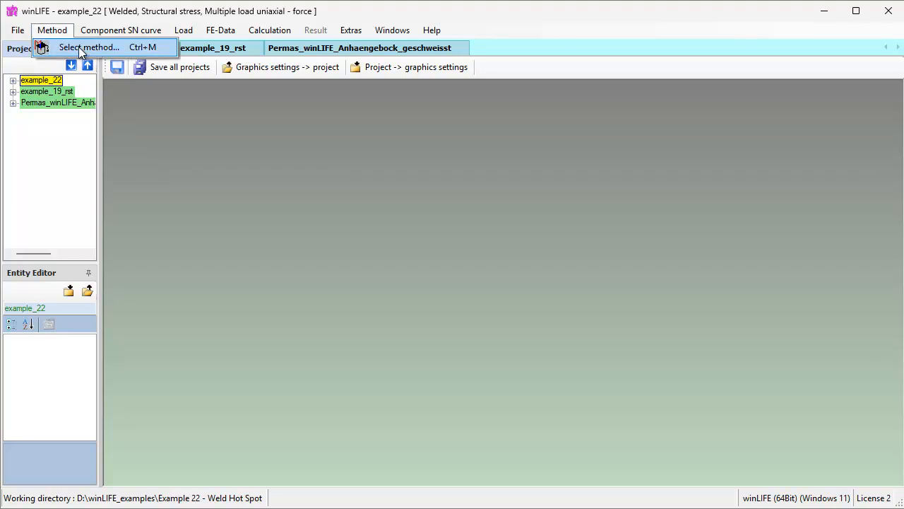
click(78, 46)
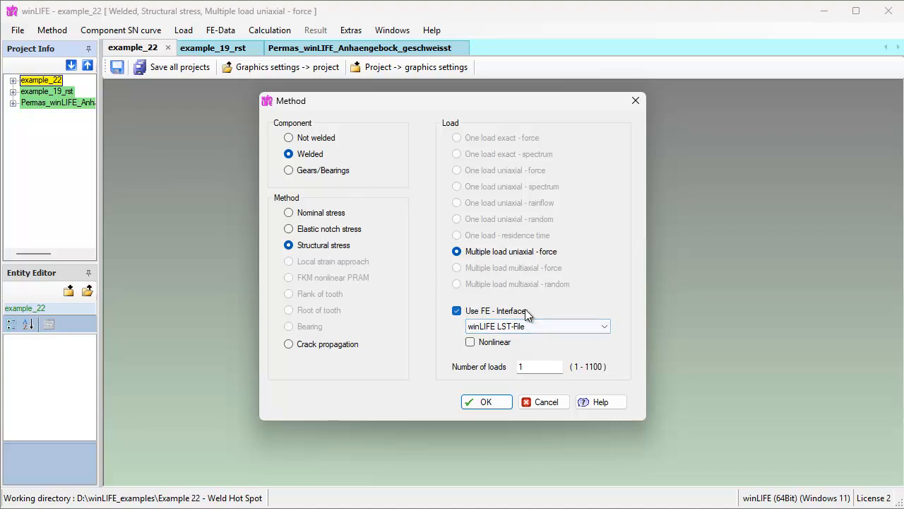
click(605, 327)
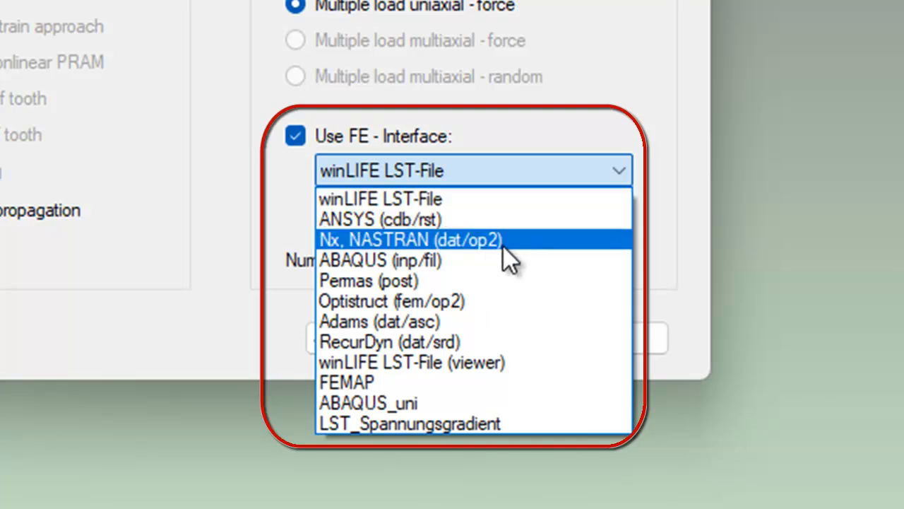
click(479, 244)
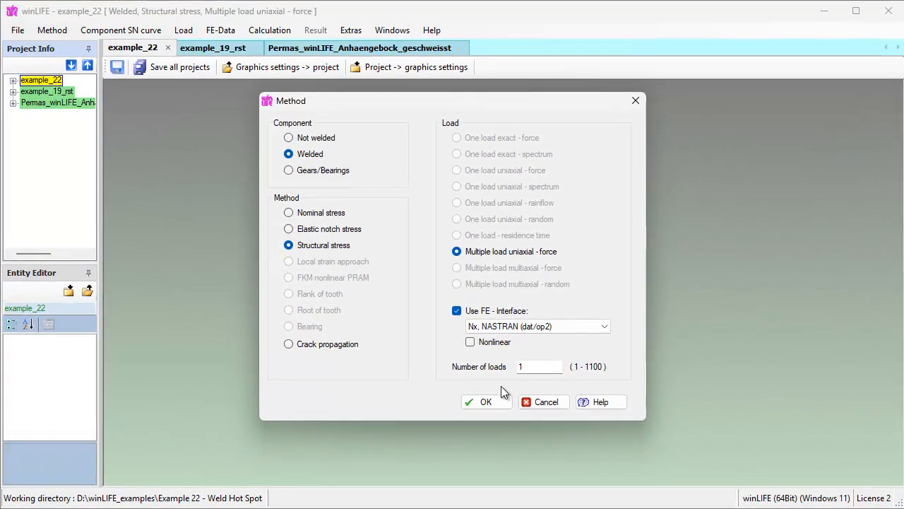
click(496, 402)
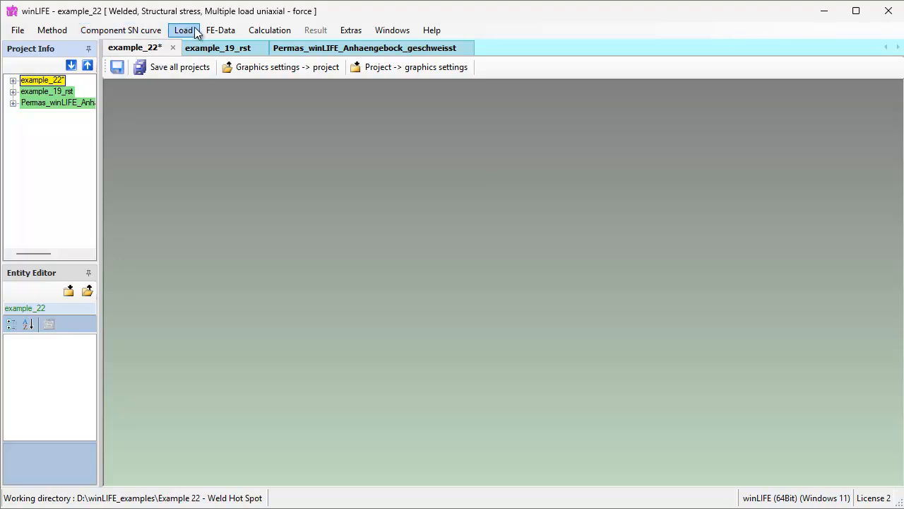
Open the FE data definition and load example_22_Shell_Extrapolation1.dat as the FE geometry.
click(218, 31)
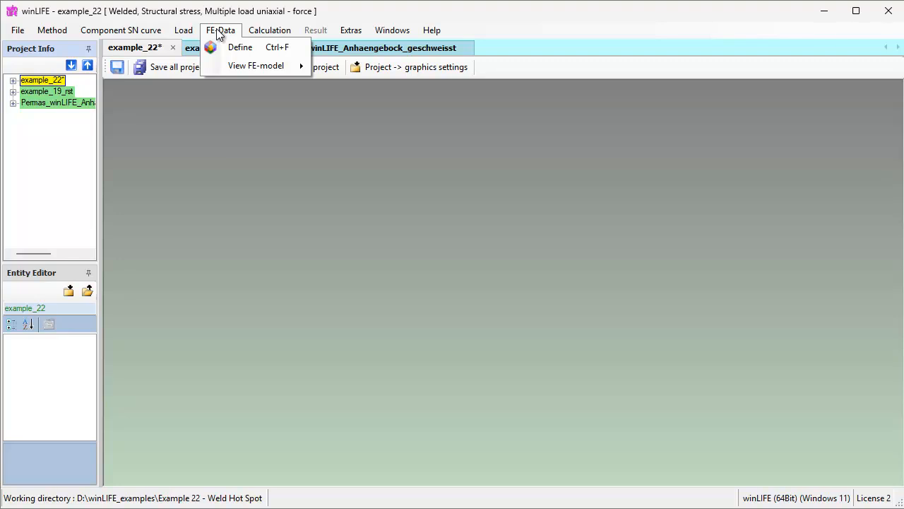
click(238, 46)
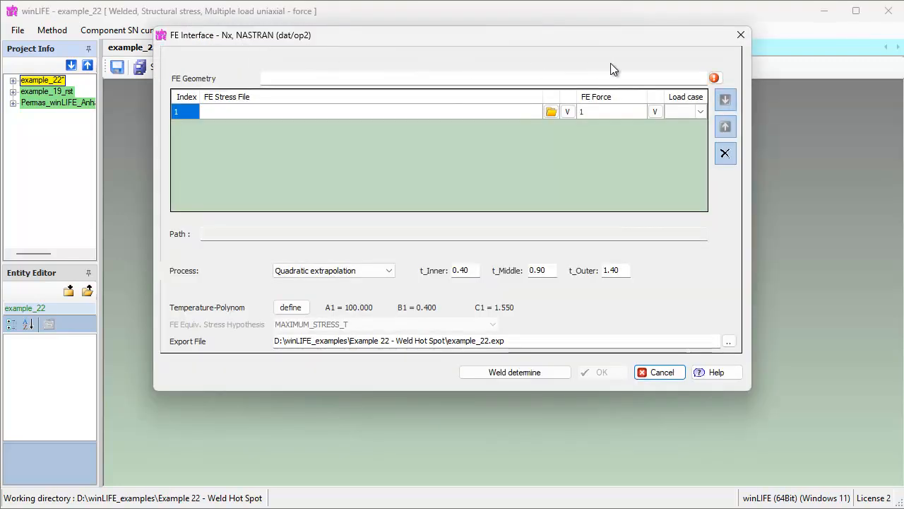
click(721, 79)
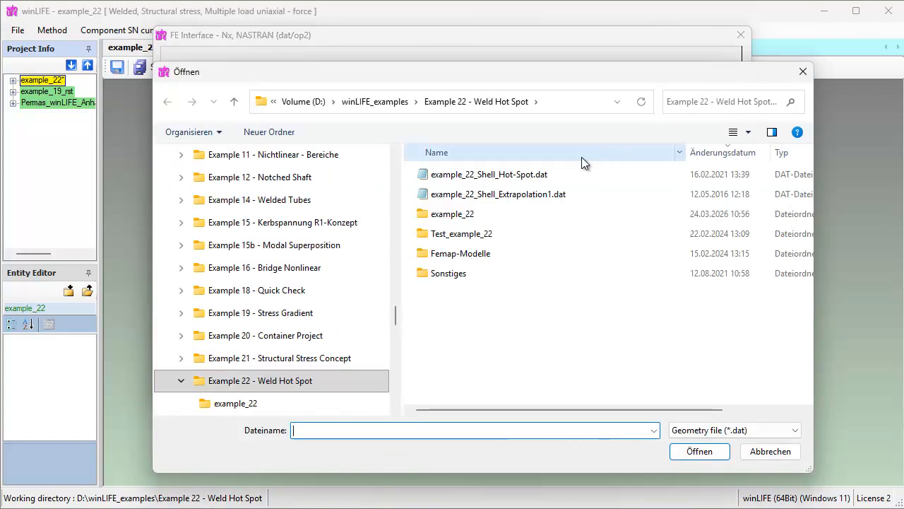
click(530, 194)
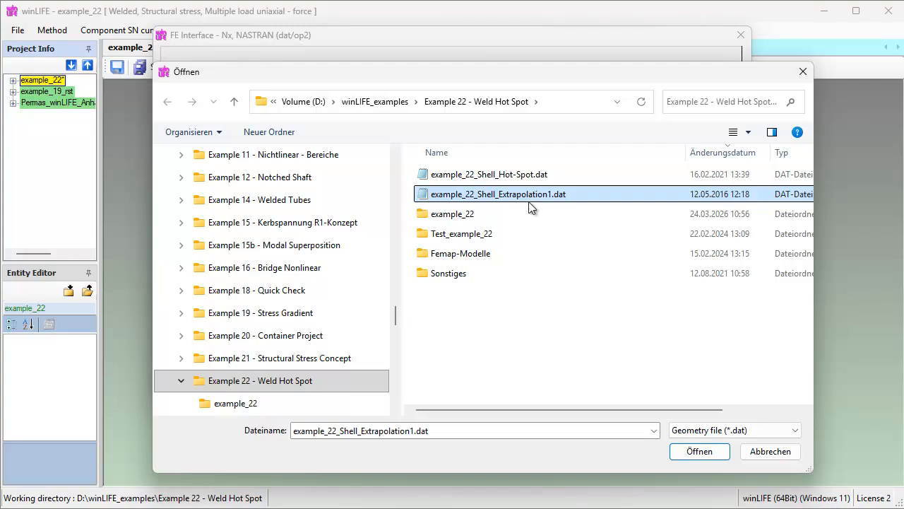
click(688, 453)
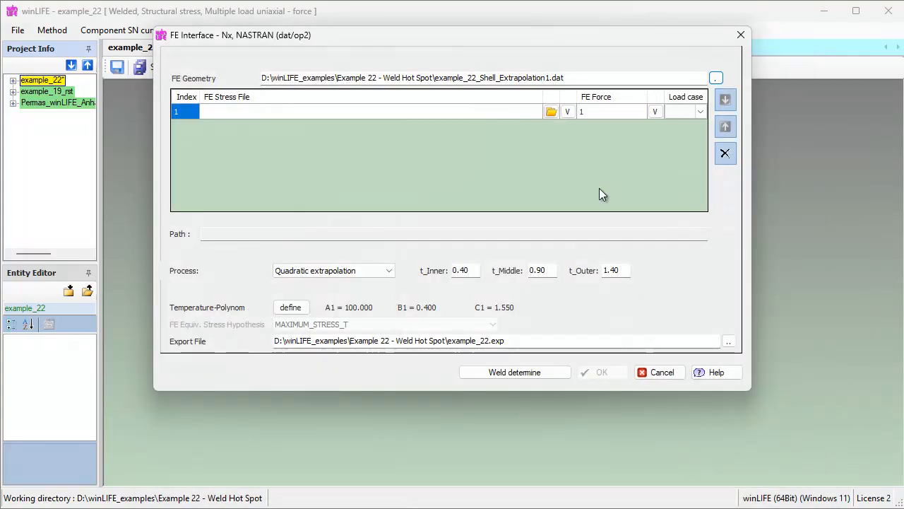
Assign example_22_Shell_Extrapolation.op2 as the stress file for index 1 and set its FE force to 100000.
click(550, 112)
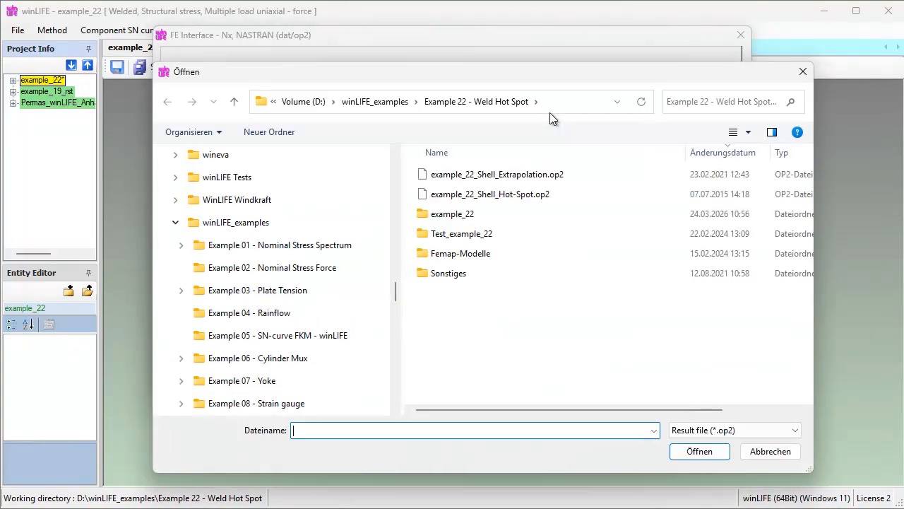
double_click(521, 174)
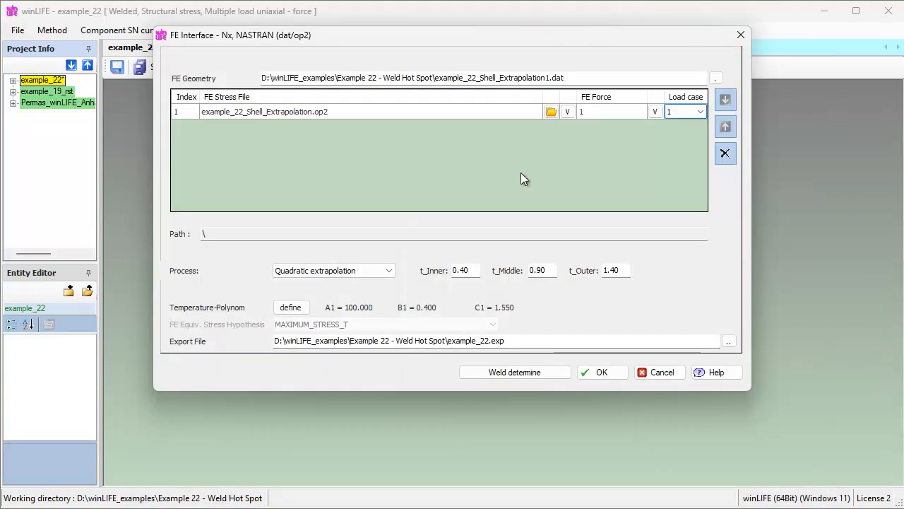
click(598, 111)
Choose linear extrapolation as the process and start the weld determination.
click(388, 273)
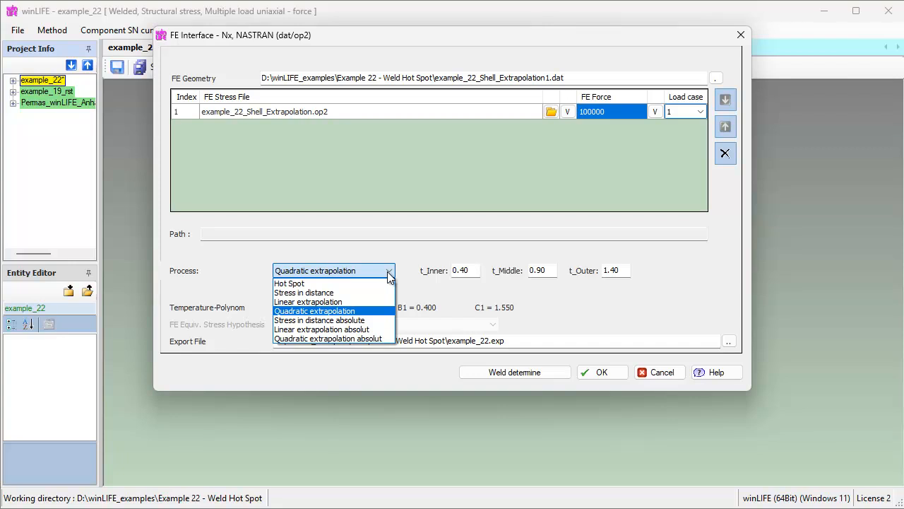
click(339, 303)
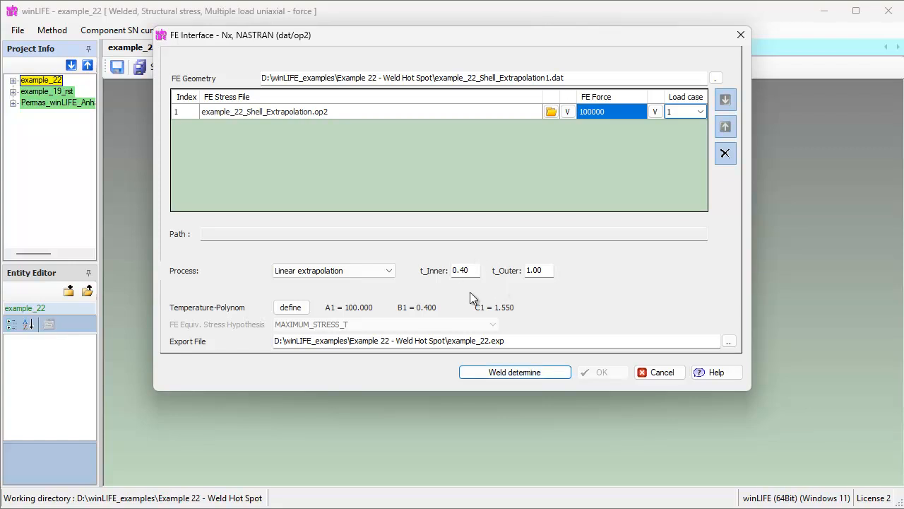
click(504, 372)
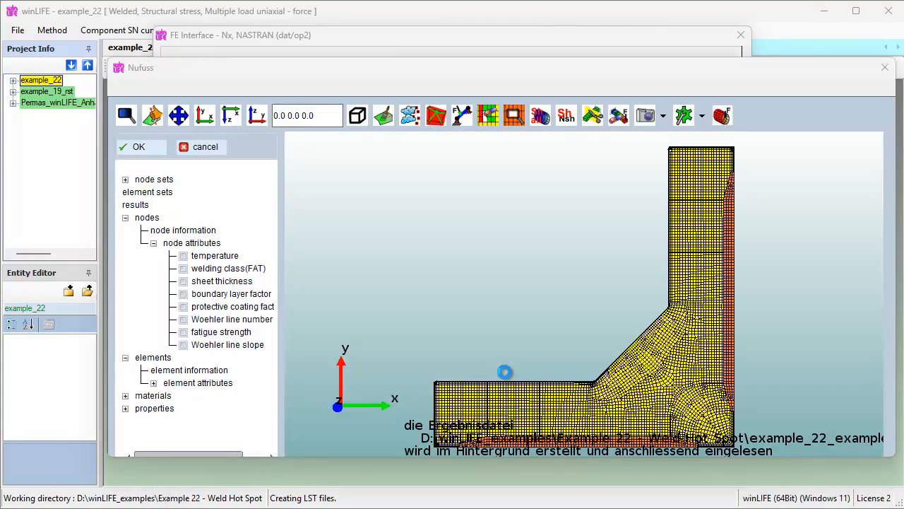
Hide the stress plot and orient the frame corner model in an oblique 3D view.
drag(530, 309, 650, 315)
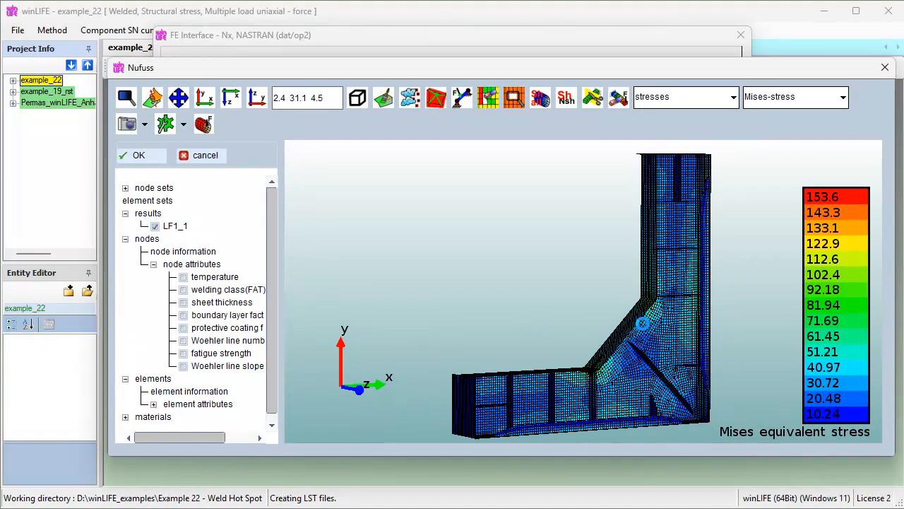
click(618, 99)
drag(548, 234, 572, 289)
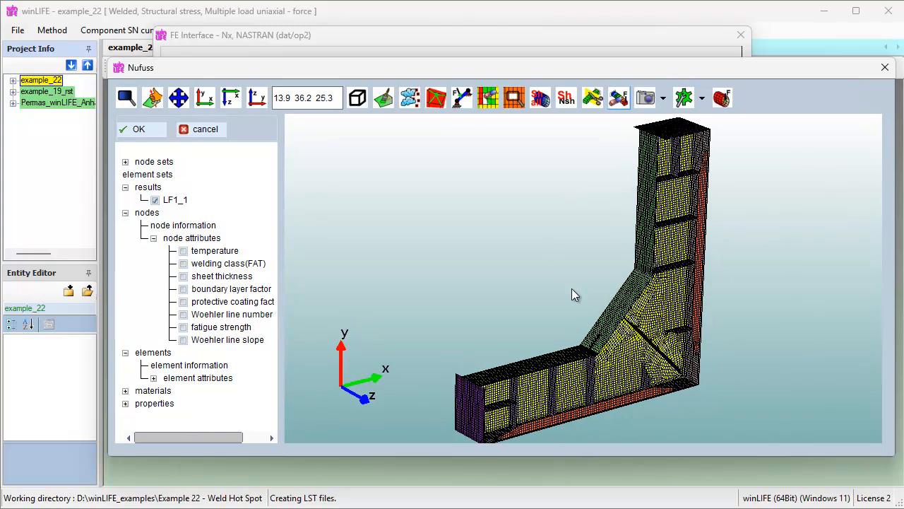
List the node sets and examine the first two PSHELL_1 weld sets close up on the frame corner.
click(125, 161)
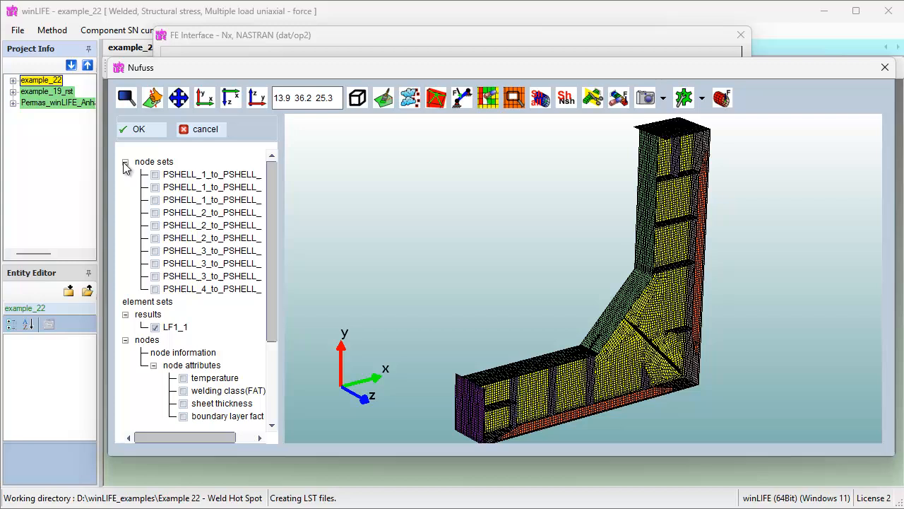
click(198, 175)
click(196, 188)
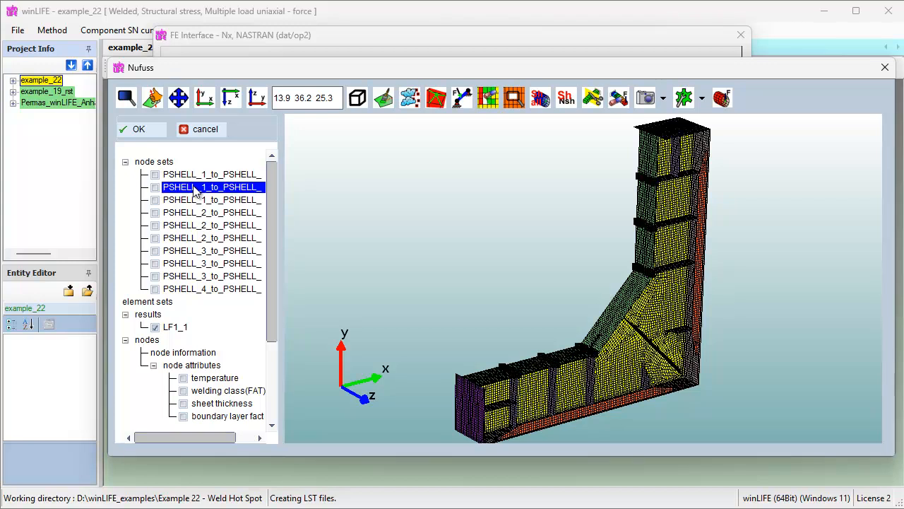
click(126, 97)
drag(530, 278, 644, 399)
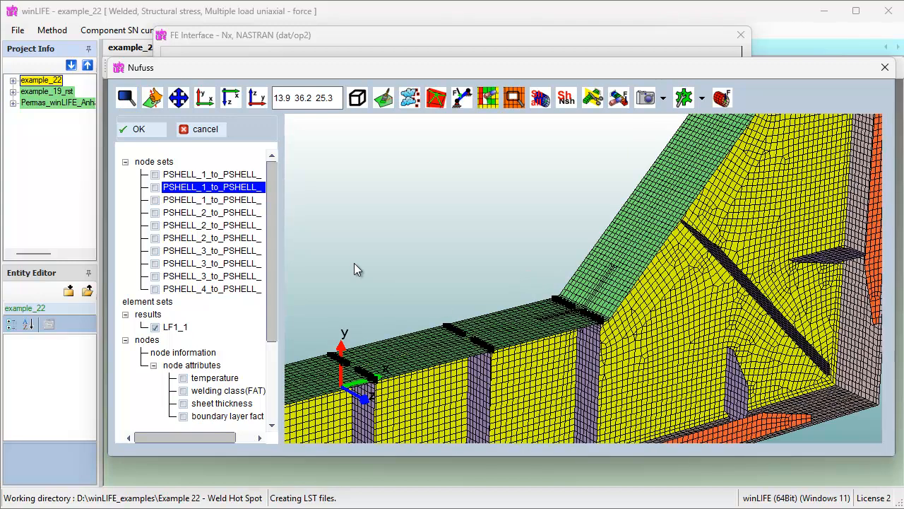
Activate the three PSHELL_1 node sets and check their weld lines on the model.
click(186, 174)
drag(486, 226, 438, 183)
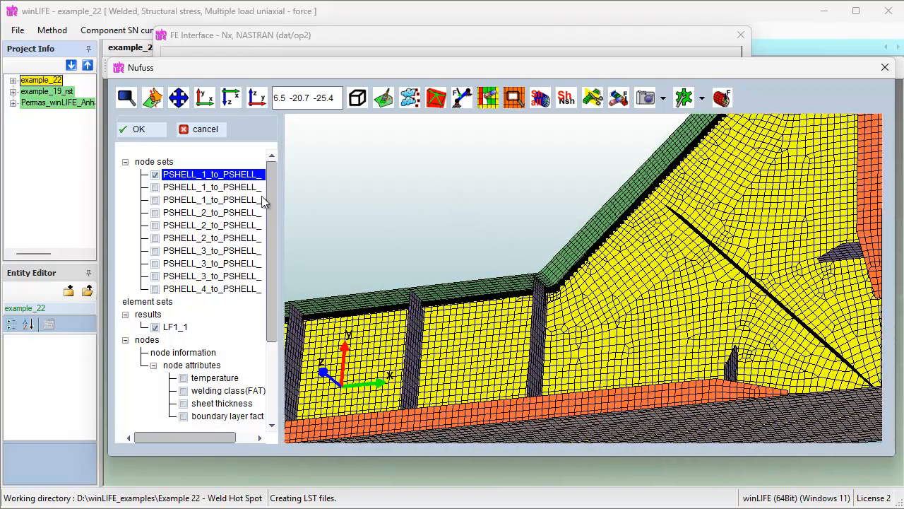
click(195, 188)
click(184, 202)
click(155, 187)
drag(356, 223, 650, 350)
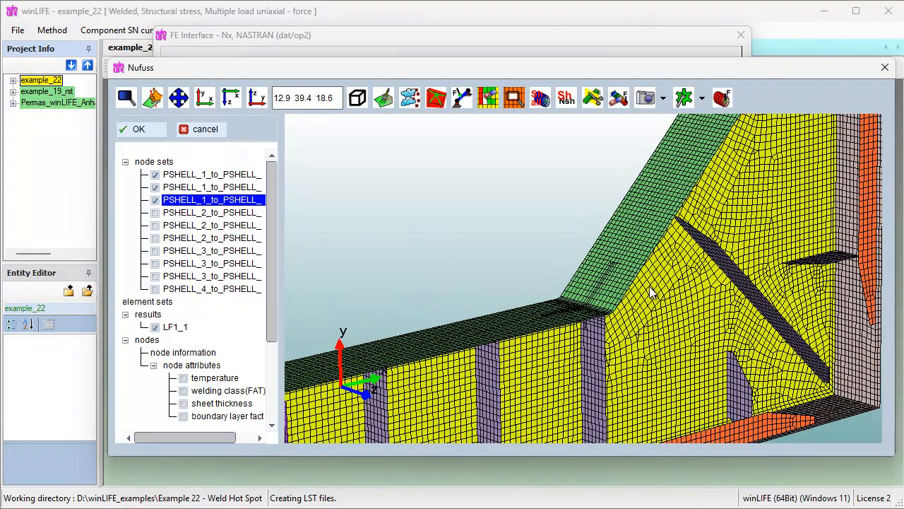
Show the Mises stress plot and transfer the wall thickness to the sheet thickness node attribute.
click(618, 99)
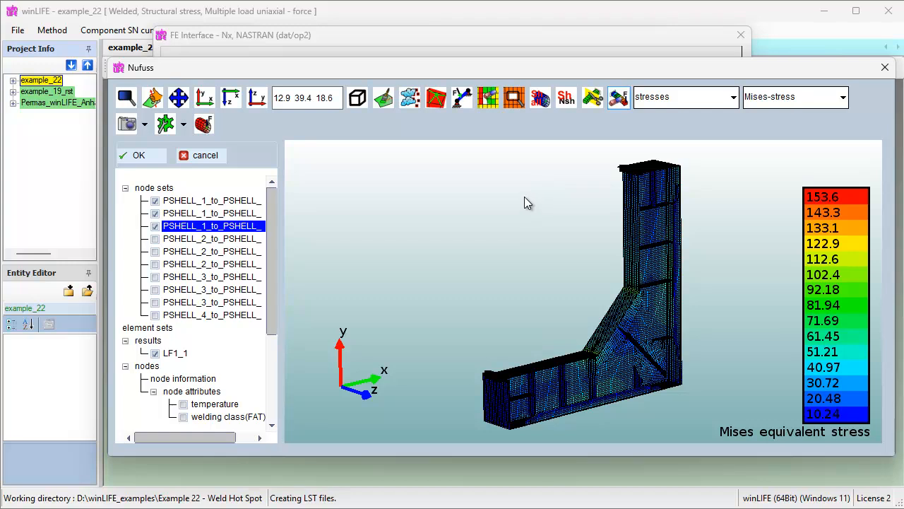
drag(272, 261, 269, 351)
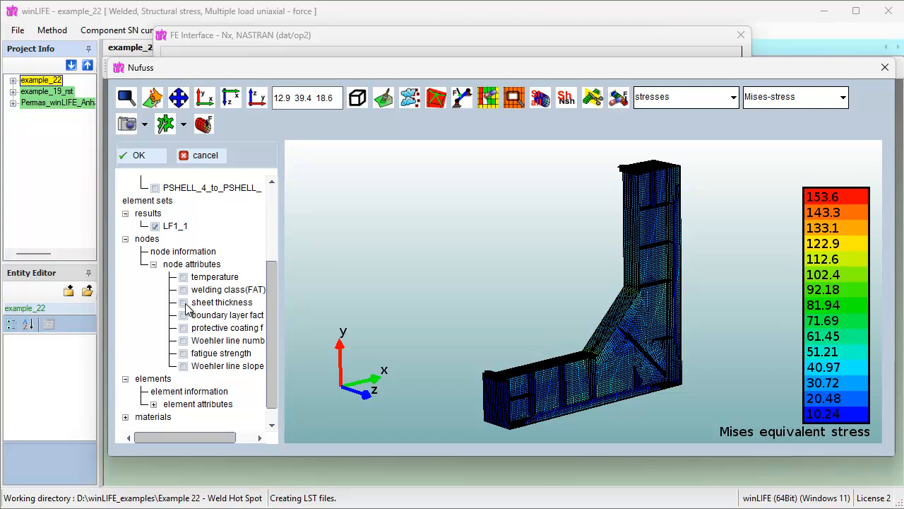
click(212, 304)
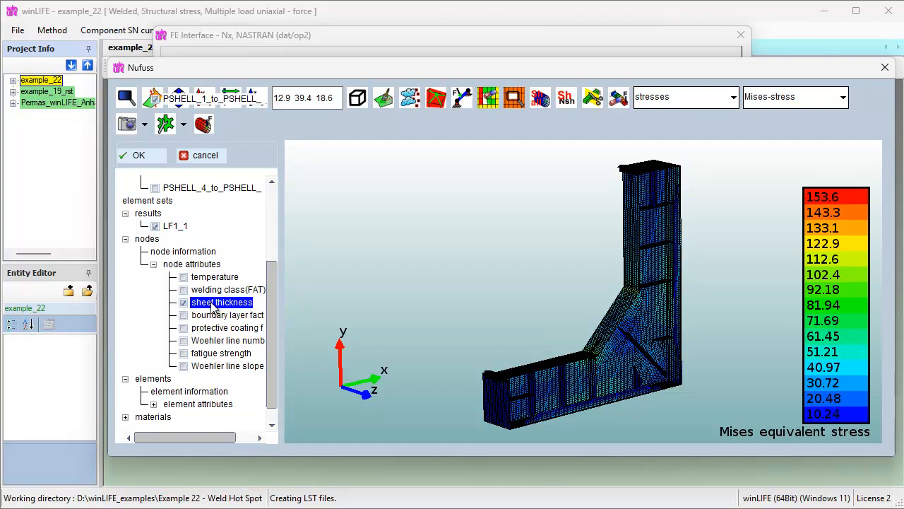
right_click(213, 308)
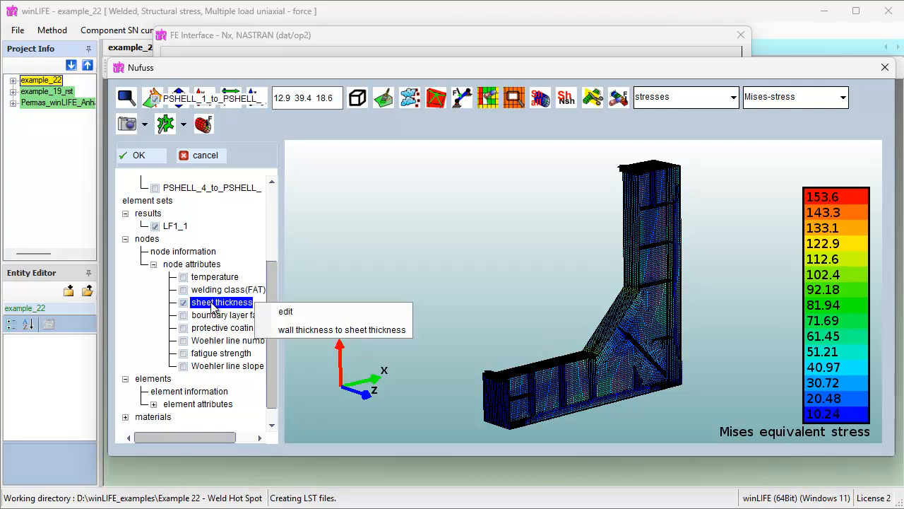
click(295, 330)
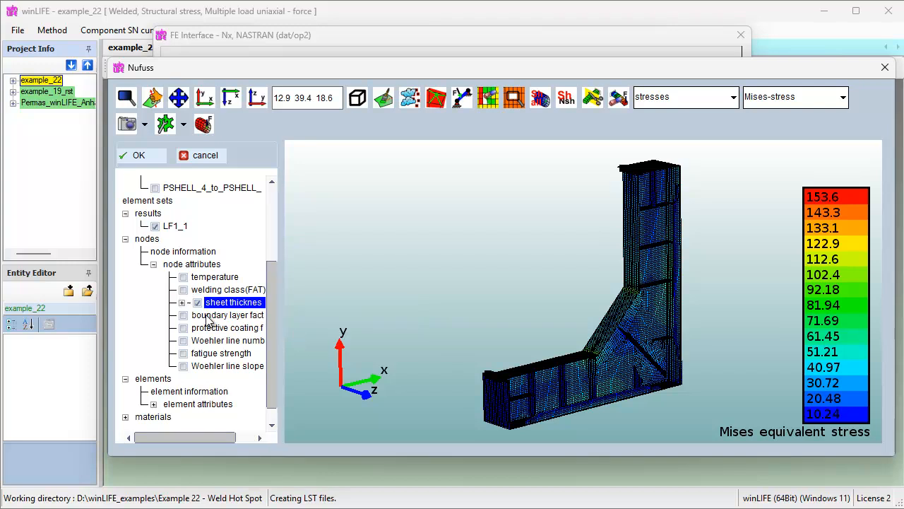
List the assigned sheet thicknesses and highlight the 5.0 and 20.0 regions on the model in turn.
click(182, 302)
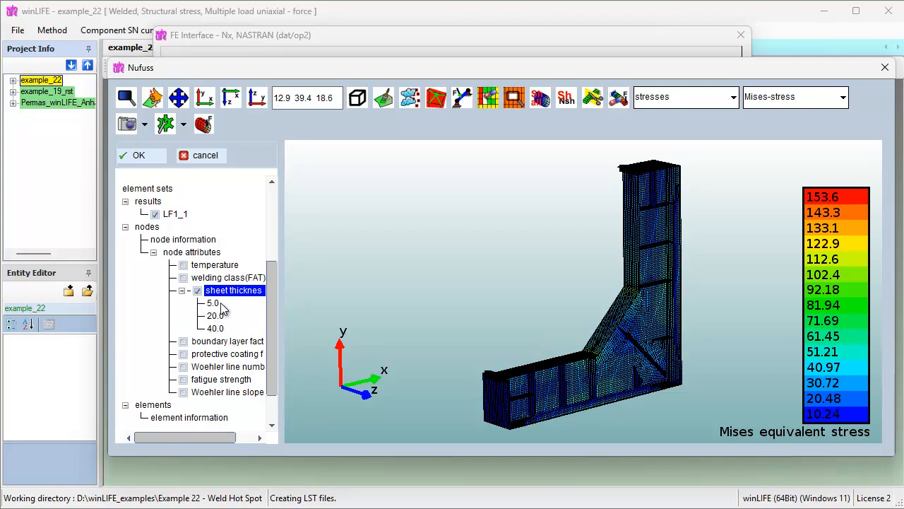
click(212, 303)
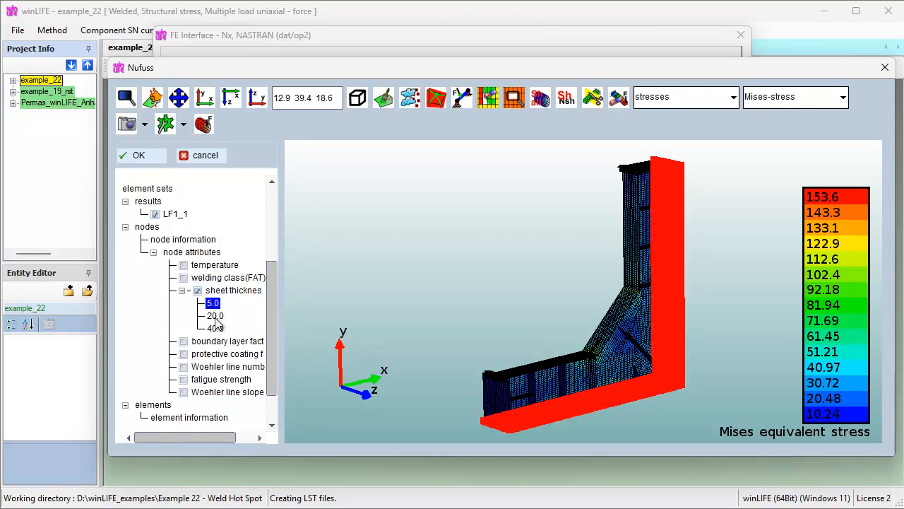
click(215, 315)
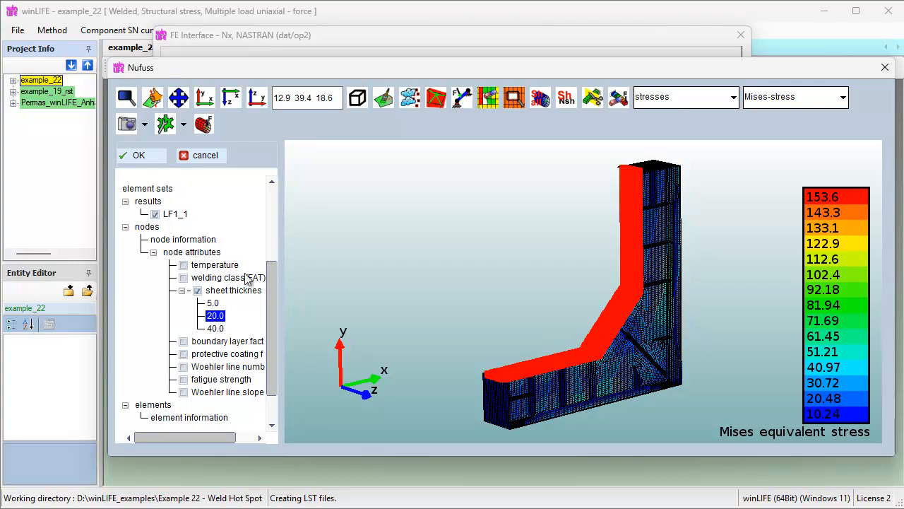
Recheck the first two PSHELL_1 node sets, then accept the weld node selection and the FE interface definition.
drag(273, 293, 278, 196)
click(198, 204)
click(190, 214)
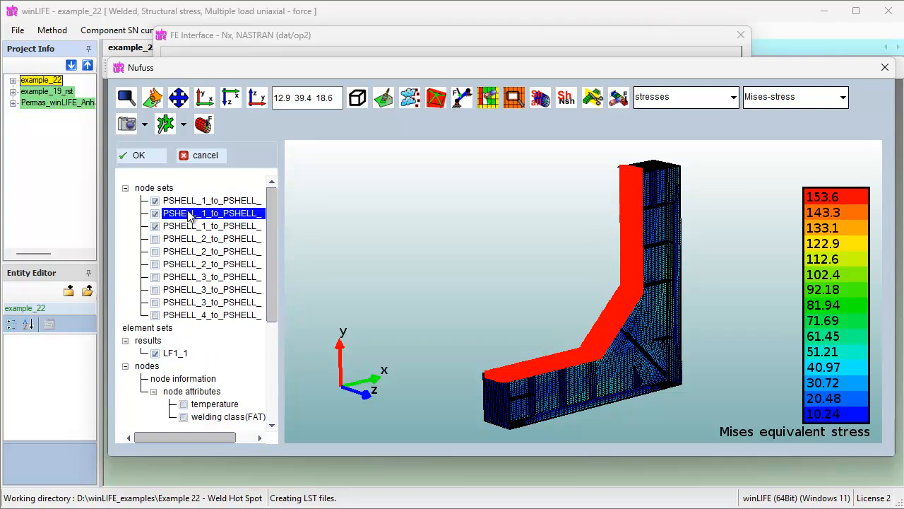
click(143, 157)
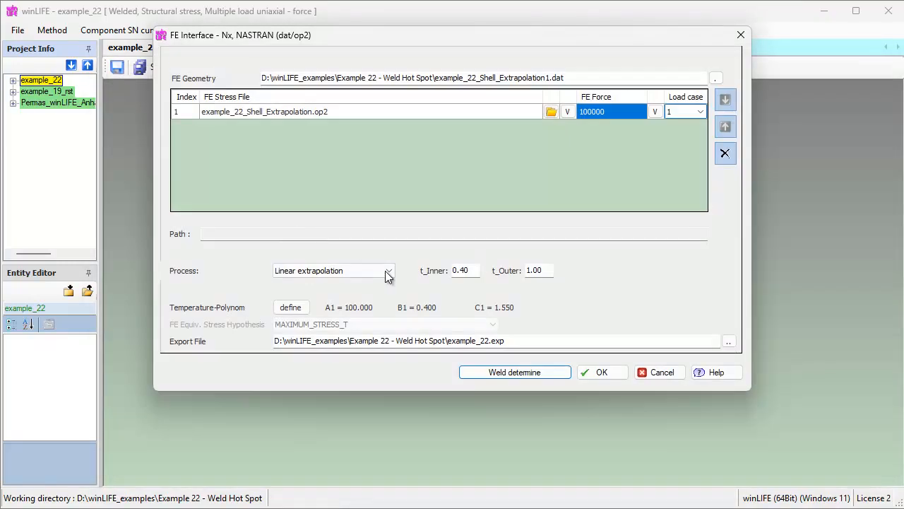
click(600, 374)
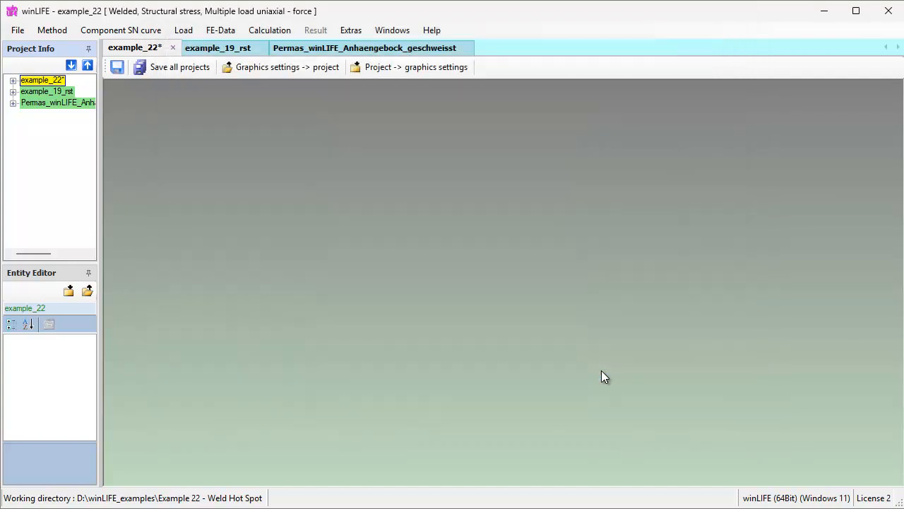
Calculate the fatigue life of example_22 and examine the damage sum plot on the frame corner in the result viewer.
click(272, 31)
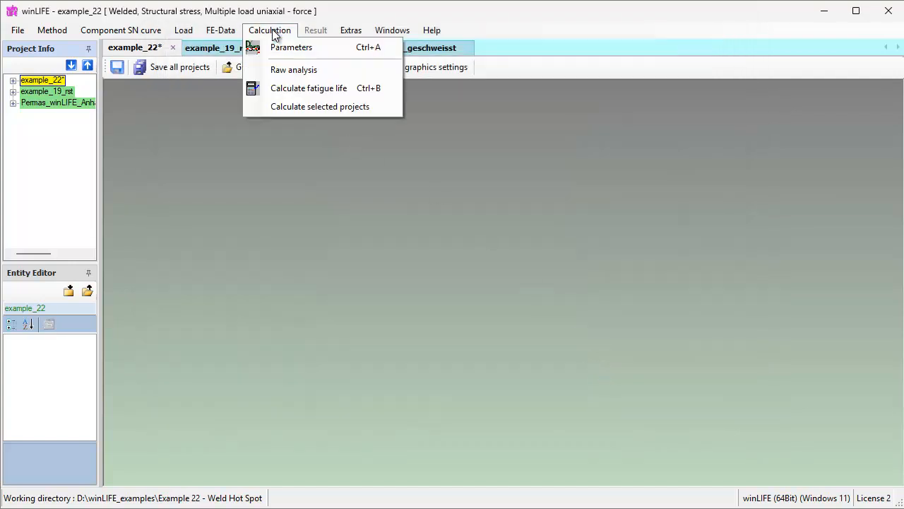
click(290, 90)
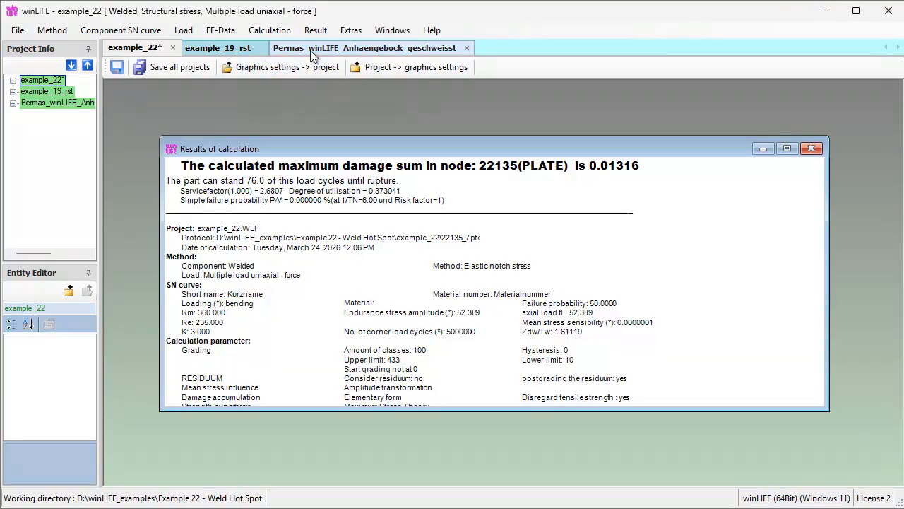
click(316, 31)
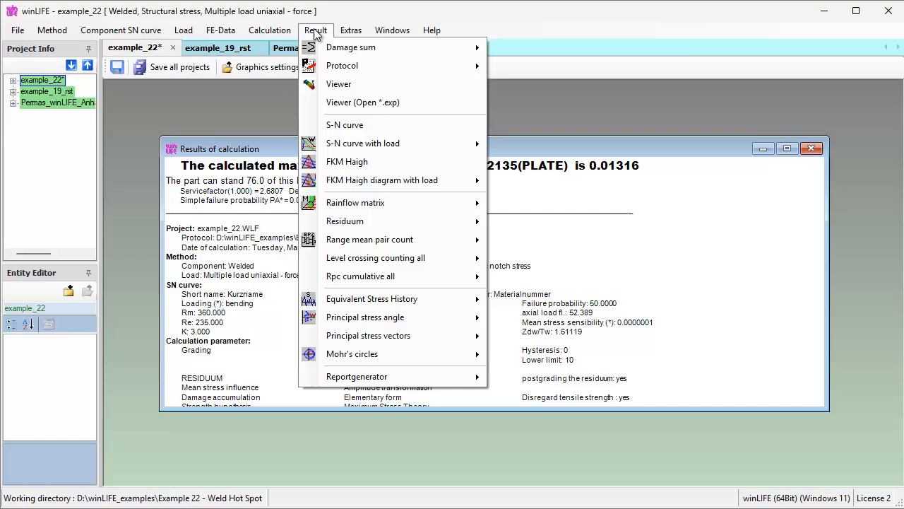
click(362, 84)
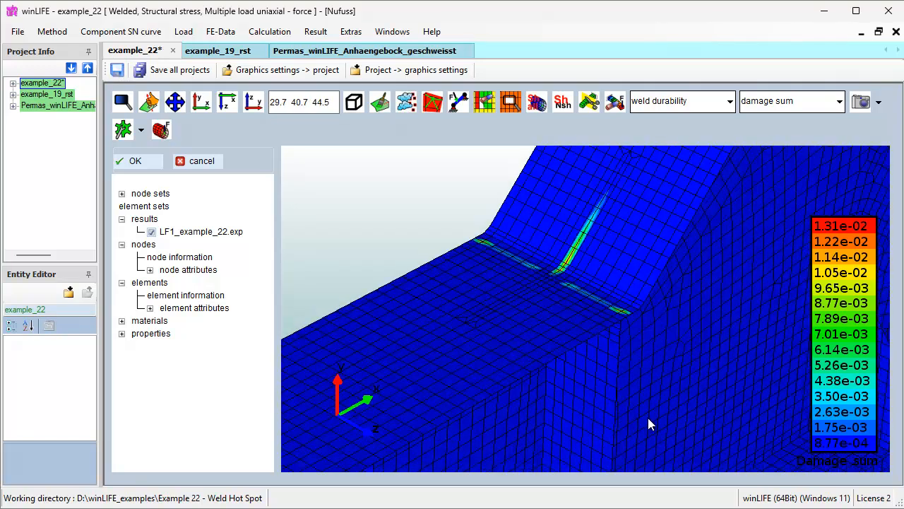
drag(647, 414, 397, 203)
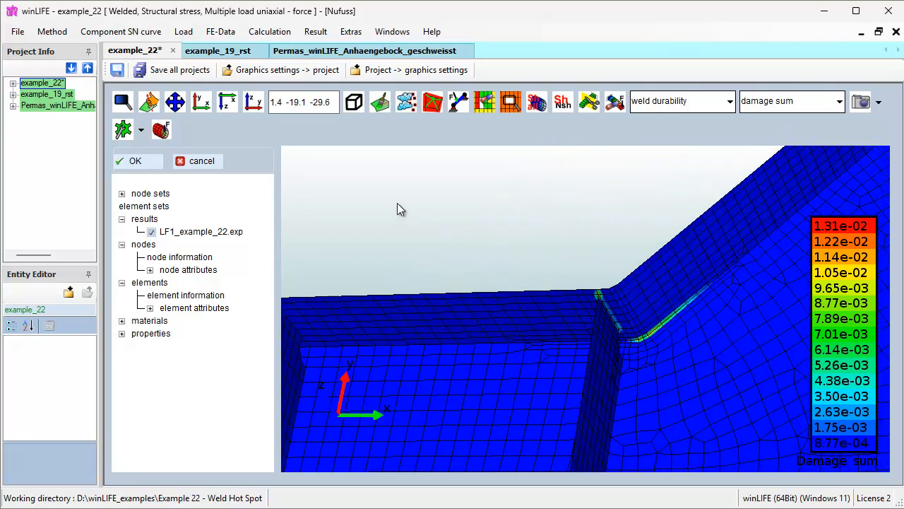
Switch to the example_19_rst project and confirm its not welded, elastic notch stress method with the ANSYS (cdb/rst) interface.
click(225, 50)
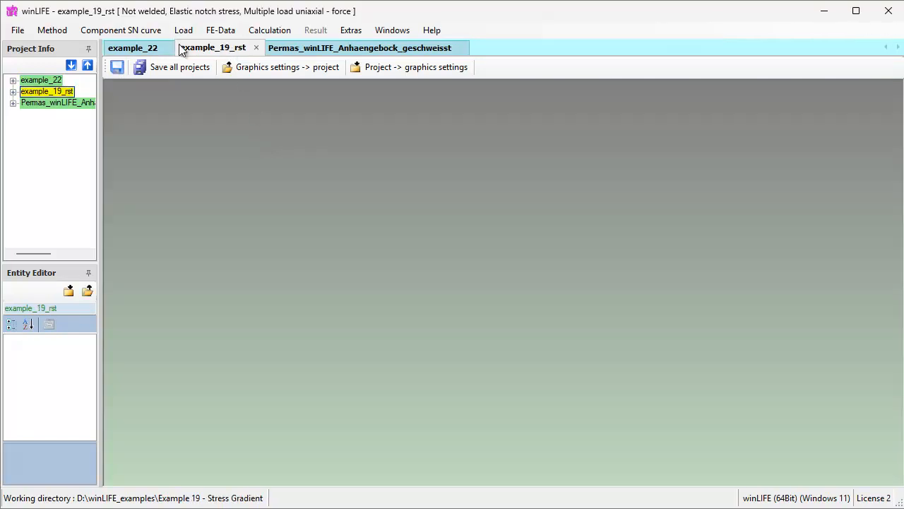
click(52, 33)
click(72, 48)
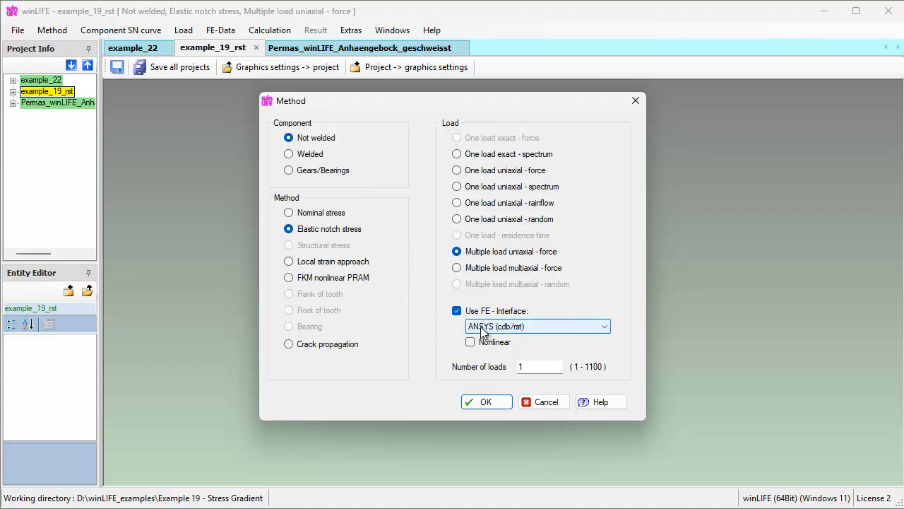
click(492, 402)
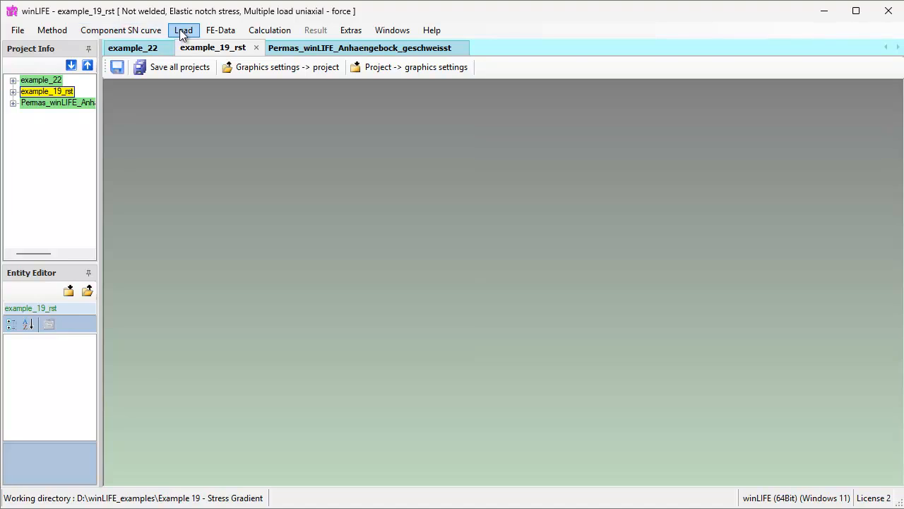
Define the FE data with geometry file gekerbte-welle-Biegung.cdb, keeping the stress gradient option on, and load the notched shaft model.
click(222, 32)
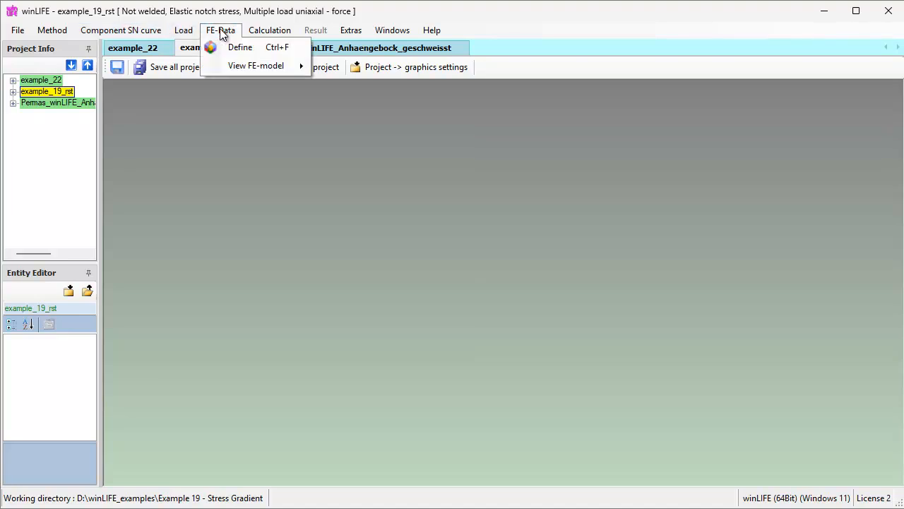
click(238, 45)
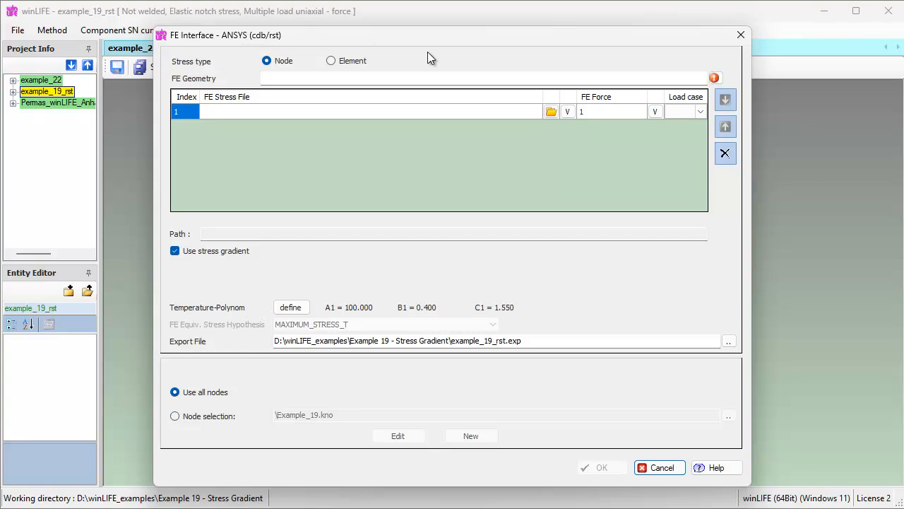
click(716, 77)
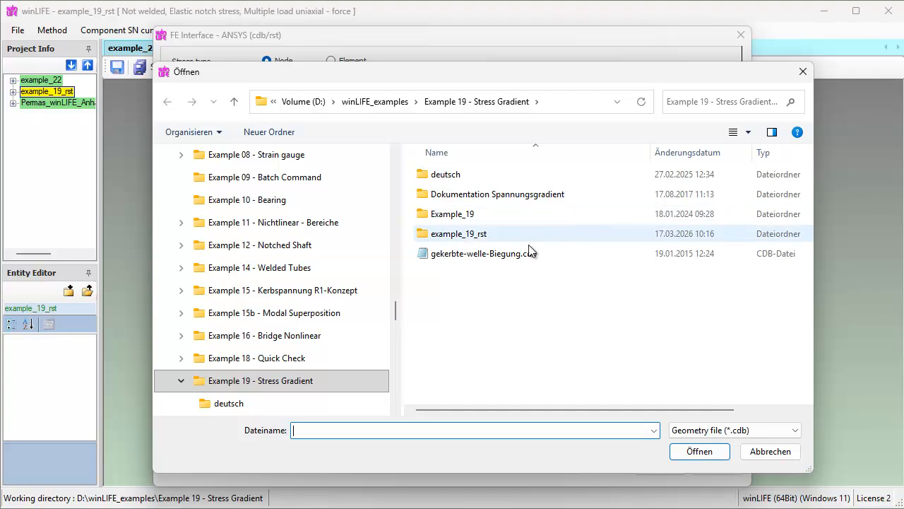
double_click(509, 253)
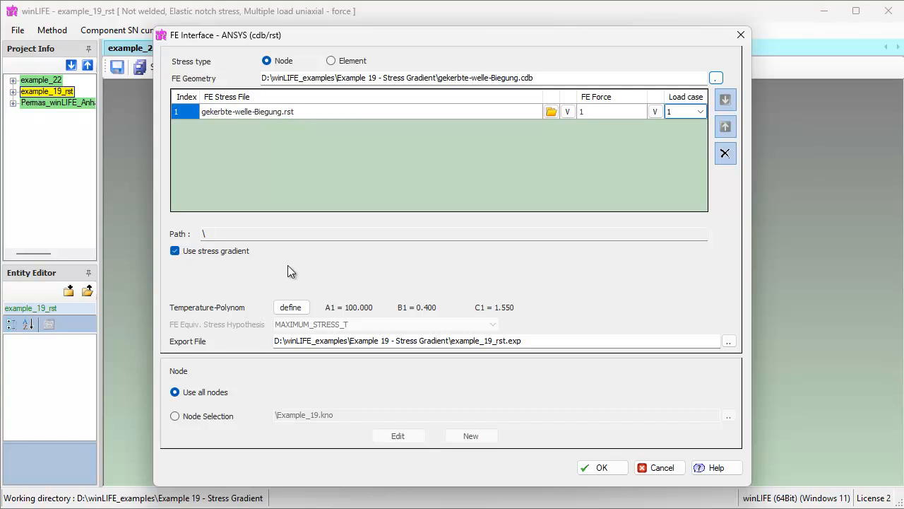
click(603, 467)
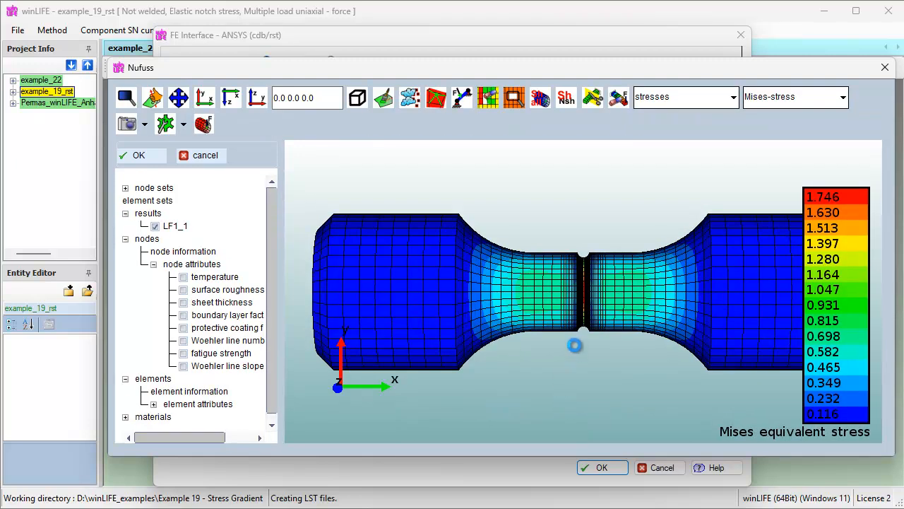
Examine the Mises stress distribution around the shaft's central notch close up.
drag(567, 319, 573, 202)
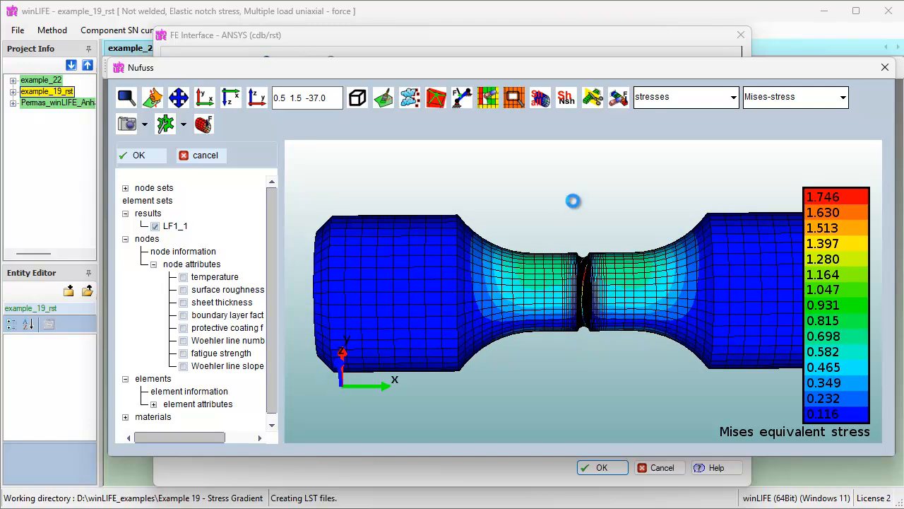
click(127, 98)
drag(503, 199, 673, 344)
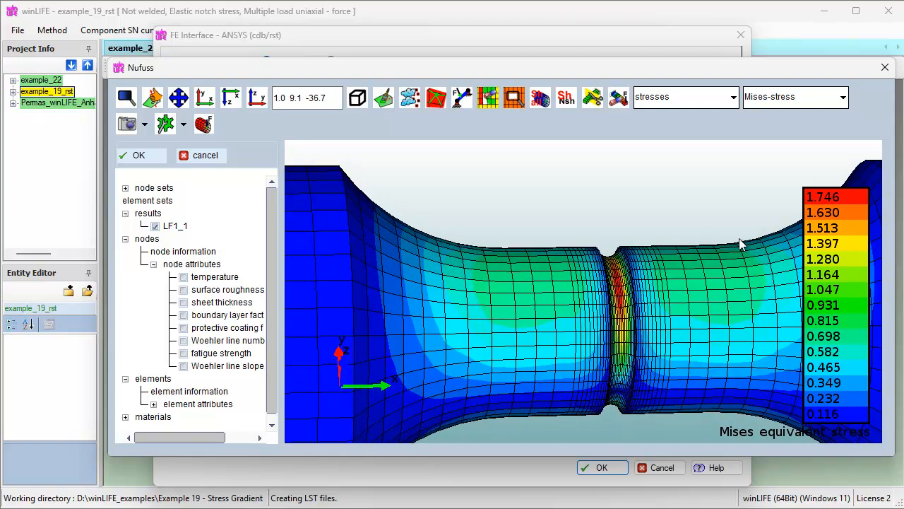
Display the related stress gradient on the shaft and read its node values in the notch.
click(844, 98)
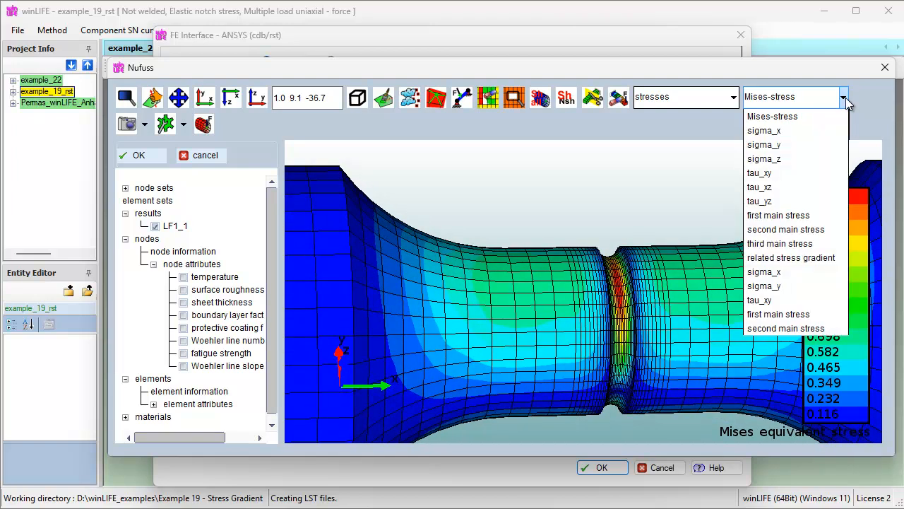
click(802, 259)
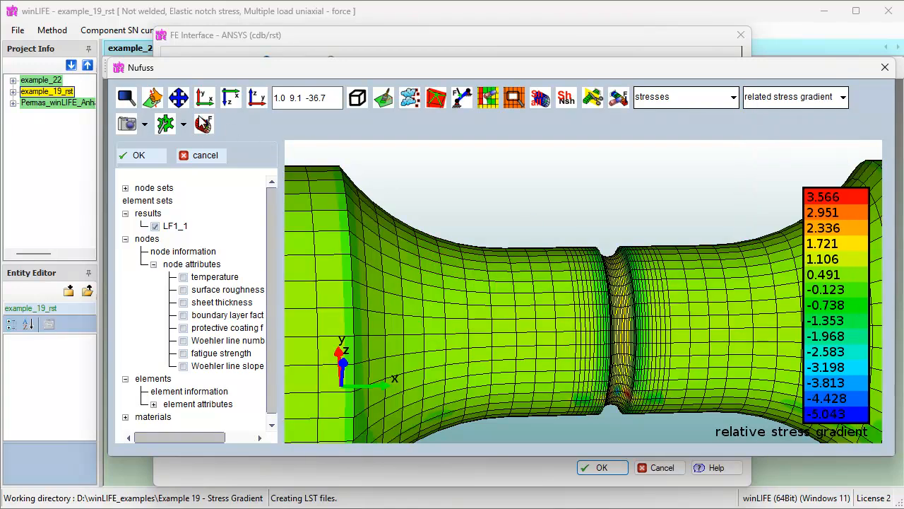
click(125, 96)
drag(578, 237, 654, 302)
right_click(606, 248)
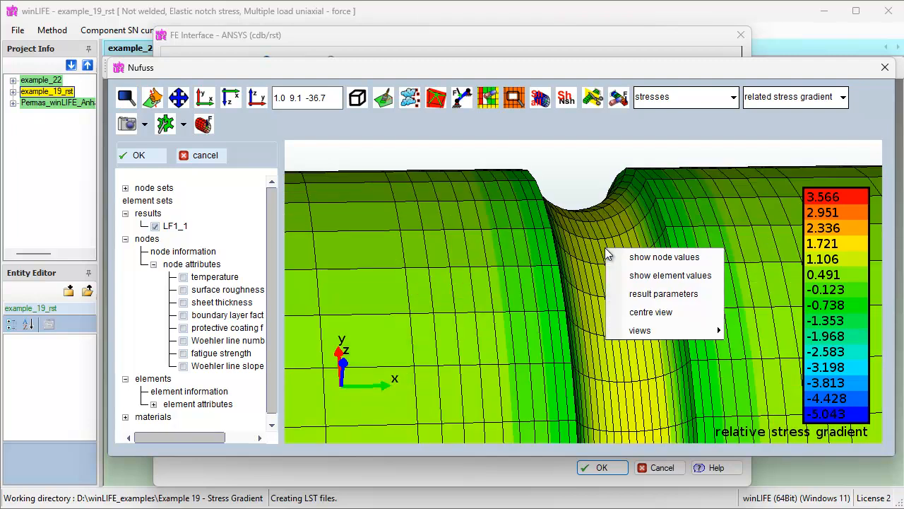
click(641, 258)
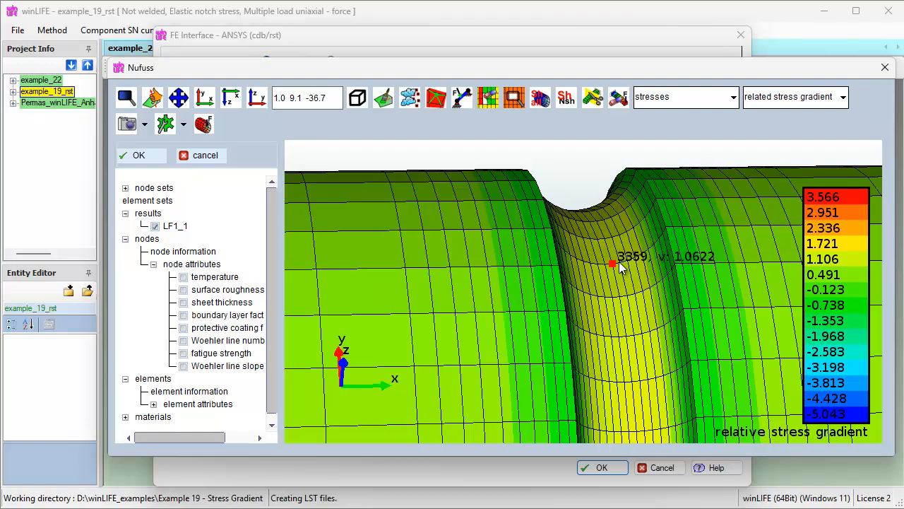
Return to the Mises stress plot and inspect the notch root from a tilted view.
click(843, 99)
click(810, 116)
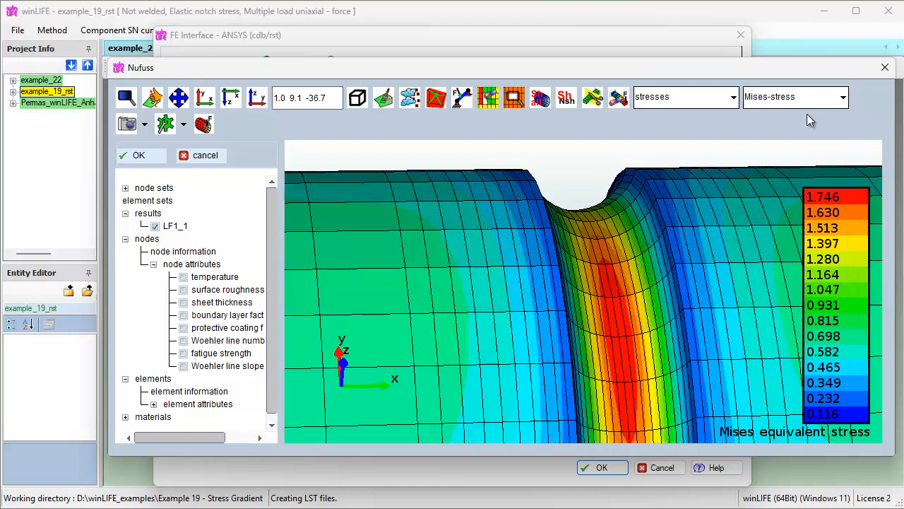
drag(638, 270, 625, 244)
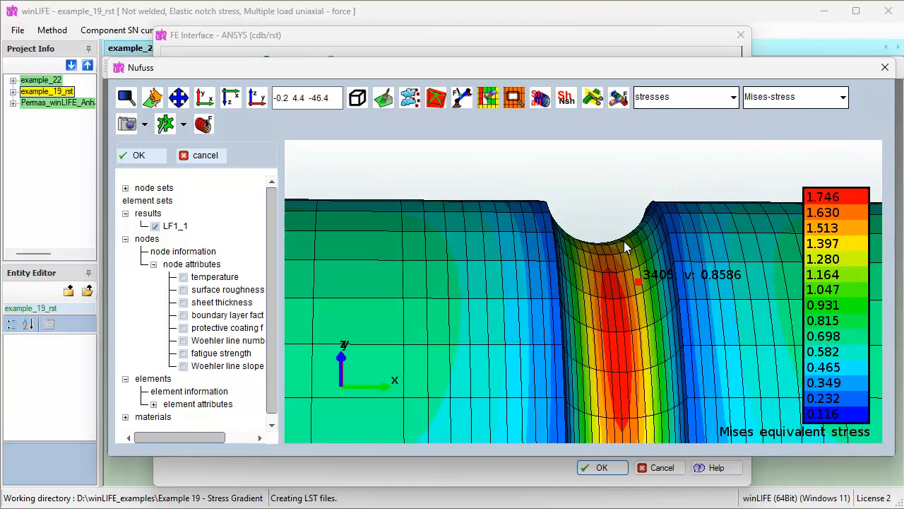
Create the node set new_node_set from three nodes along the highly stressed notch root and save it.
click(125, 188)
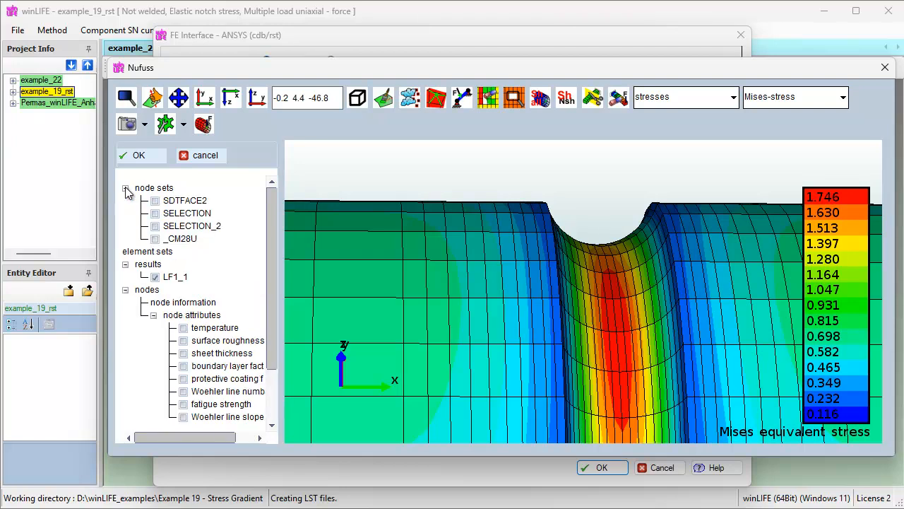
right_click(160, 190)
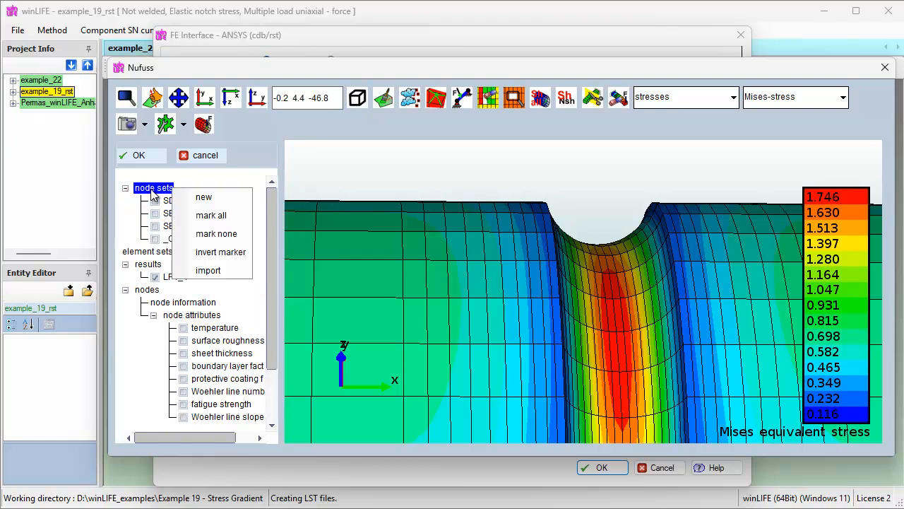
click(203, 199)
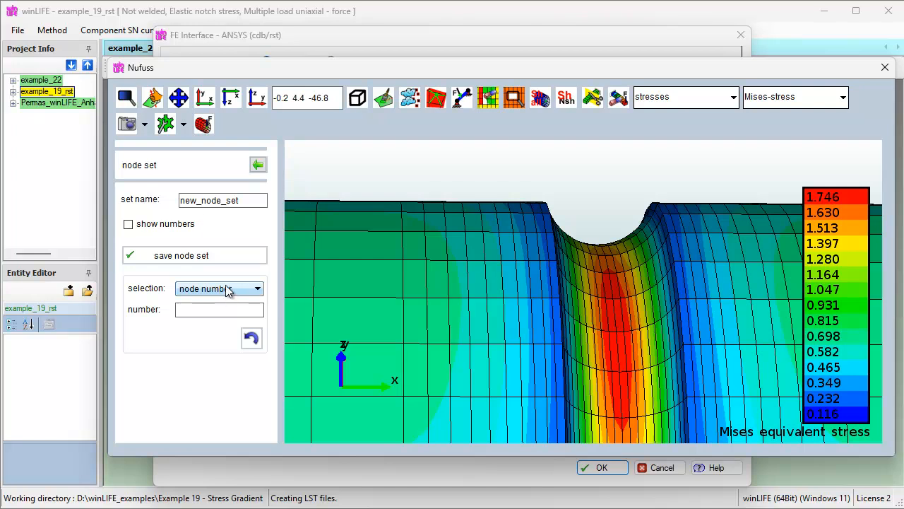
click(127, 97)
drag(558, 263, 698, 402)
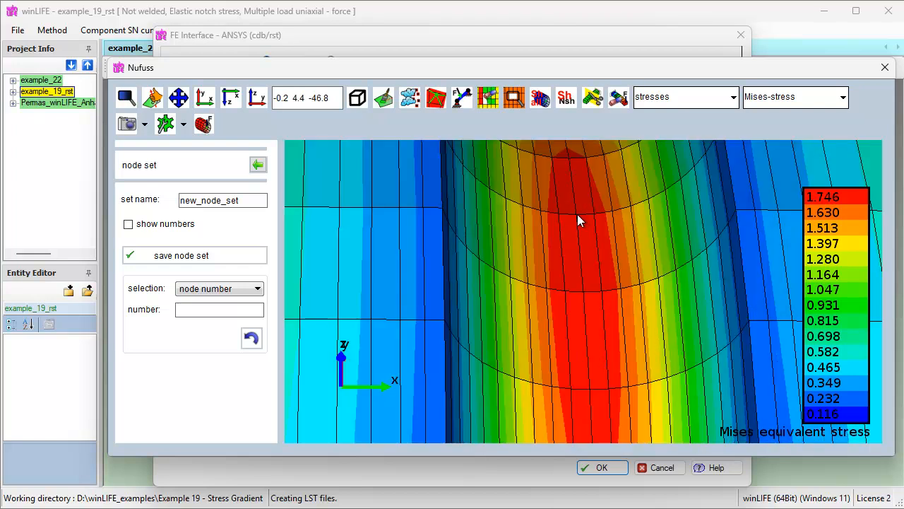
click(583, 291)
click(215, 258)
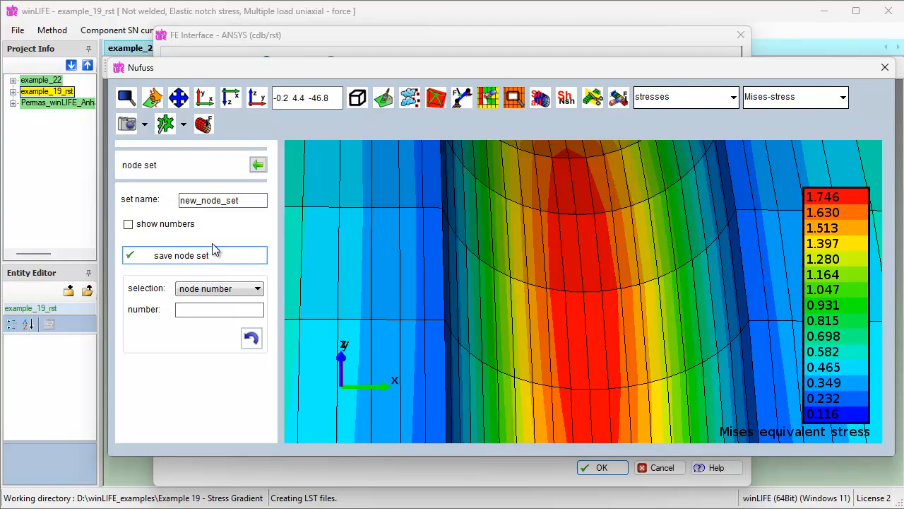
click(258, 164)
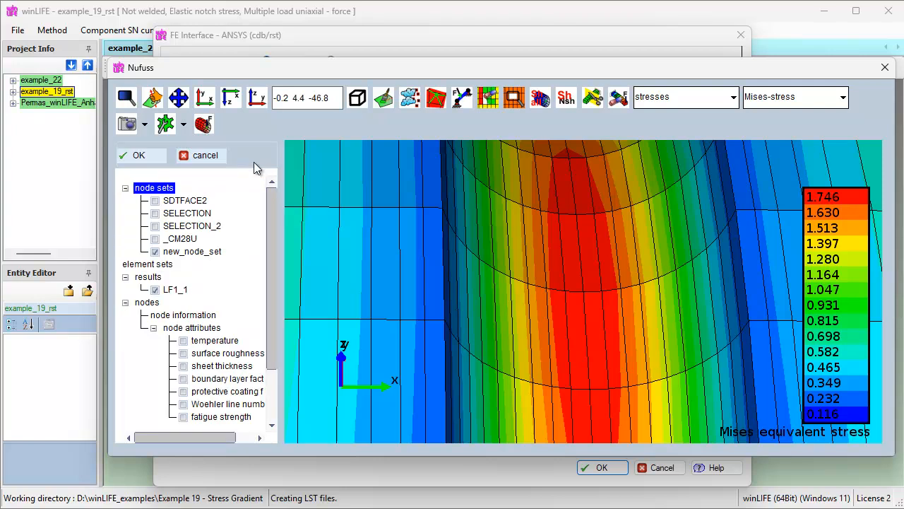
Highlight new_node_set on the notch, review the available node attributes, and accept the node selection and FE data.
click(189, 255)
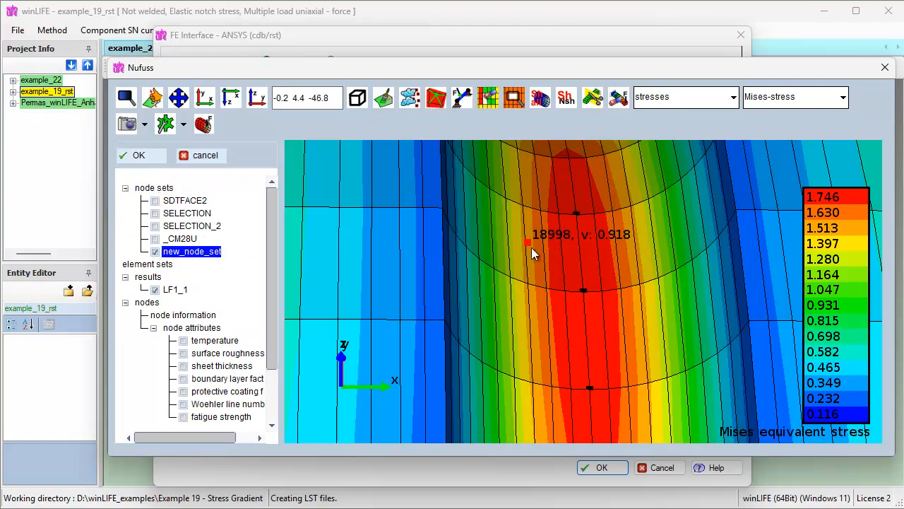
scroll(534, 255, down, 5)
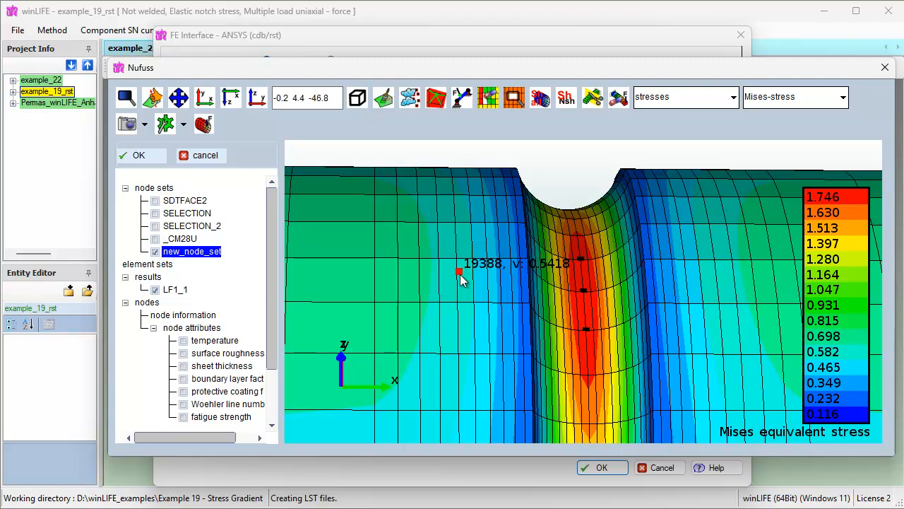
scroll(276, 304, down, 2)
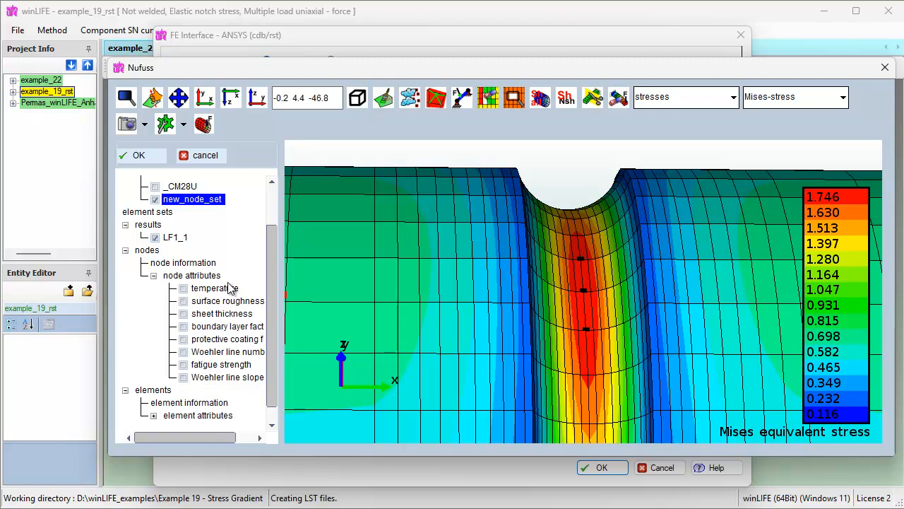
drag(274, 280, 280, 220)
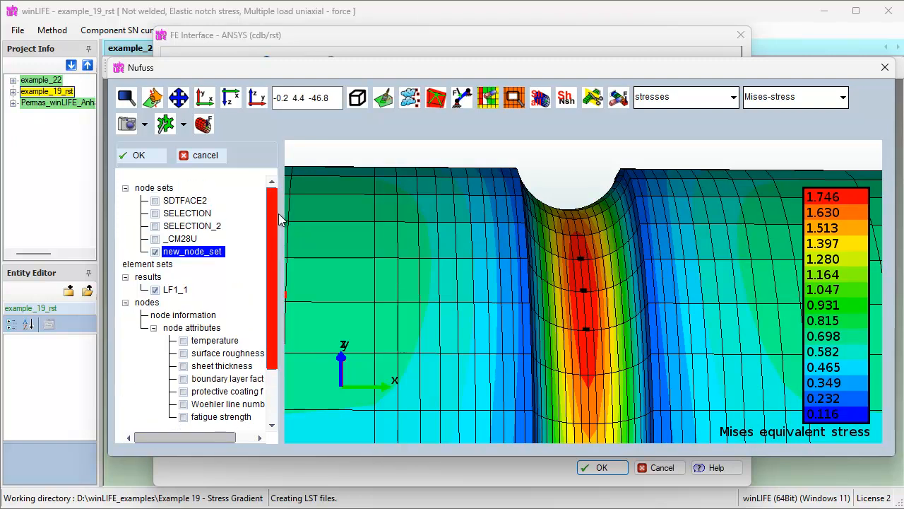
click(139, 156)
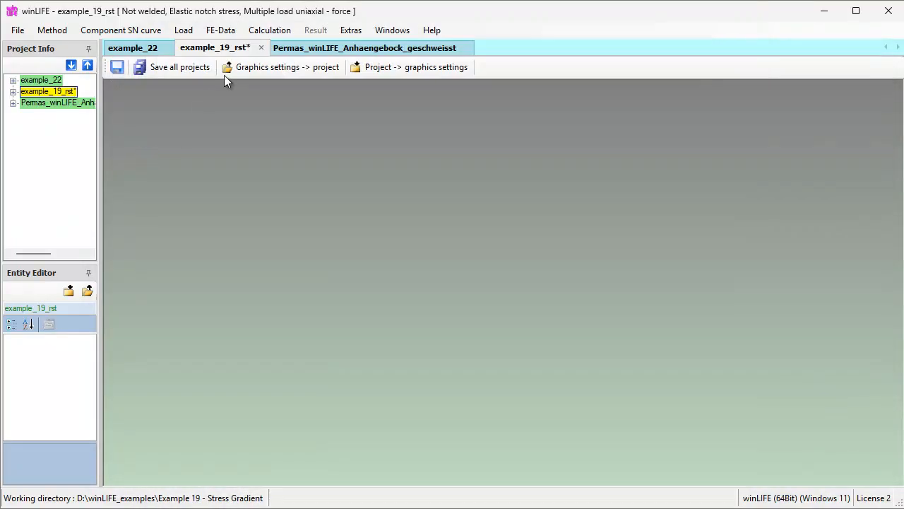
Calculate the fatigue life of example_19_rst and display the damage sum on the shaft, examining the notch root up close.
click(265, 30)
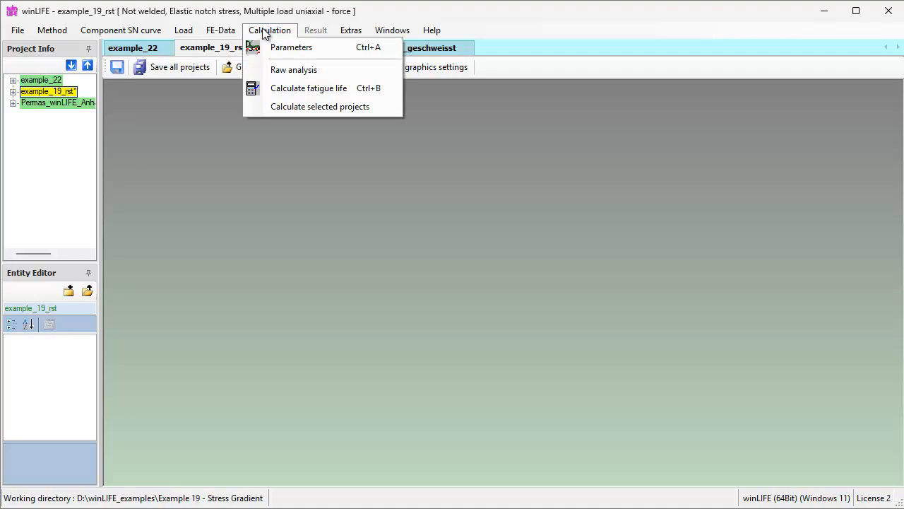
click(296, 89)
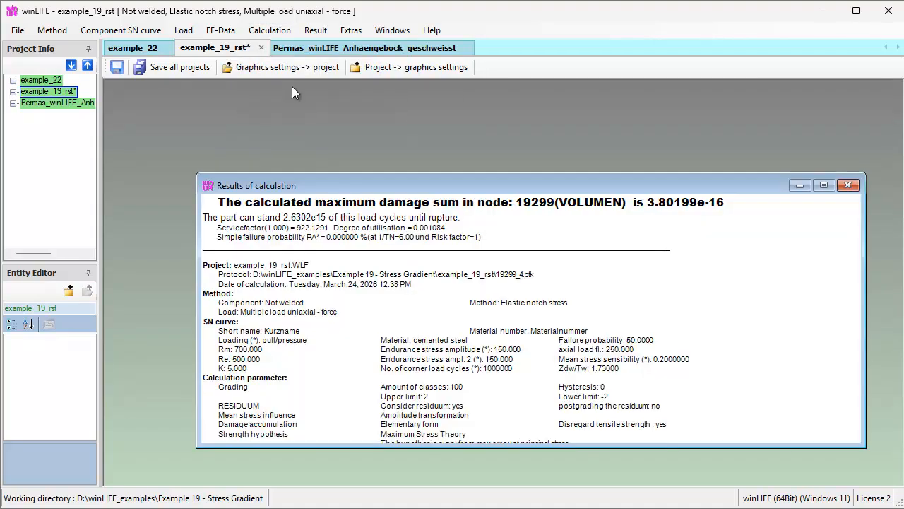
click(316, 29)
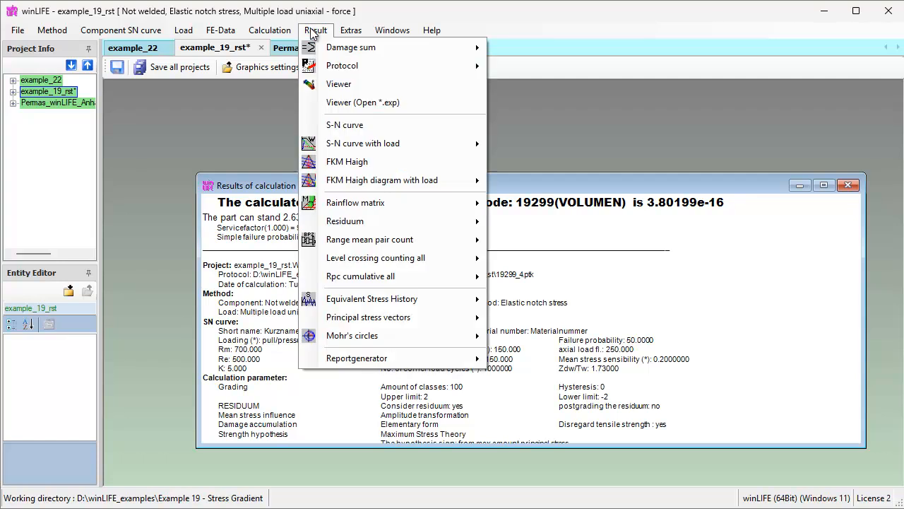
click(341, 84)
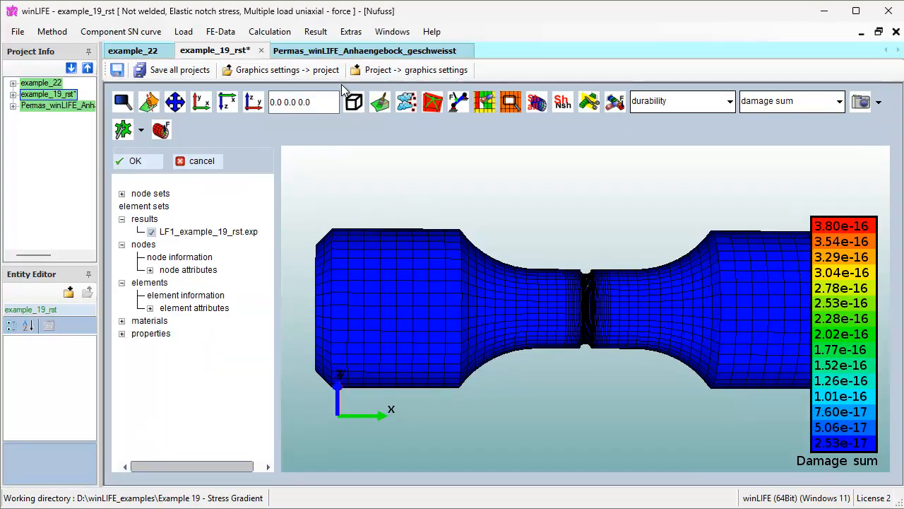
click(124, 103)
drag(568, 244, 641, 367)
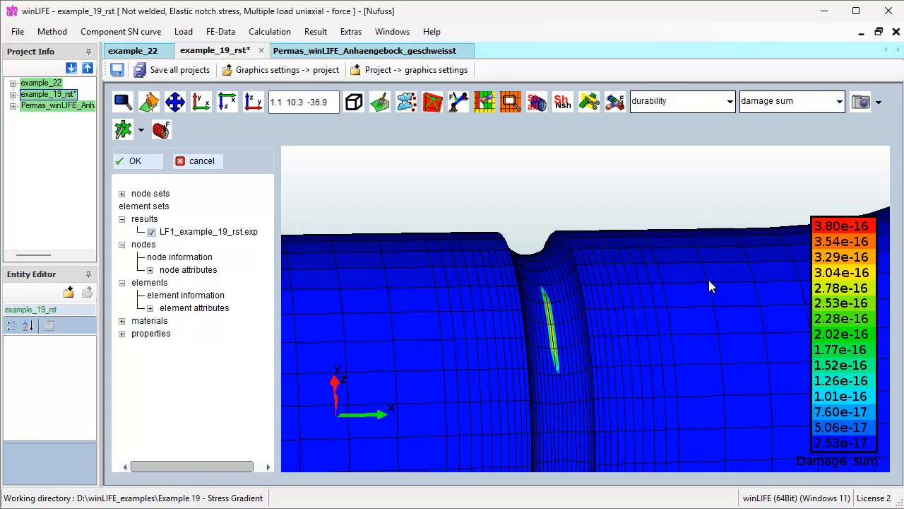
Display equivalent amplitude 1 and the equivalent amplitude for total load cycles in the notch.
click(841, 102)
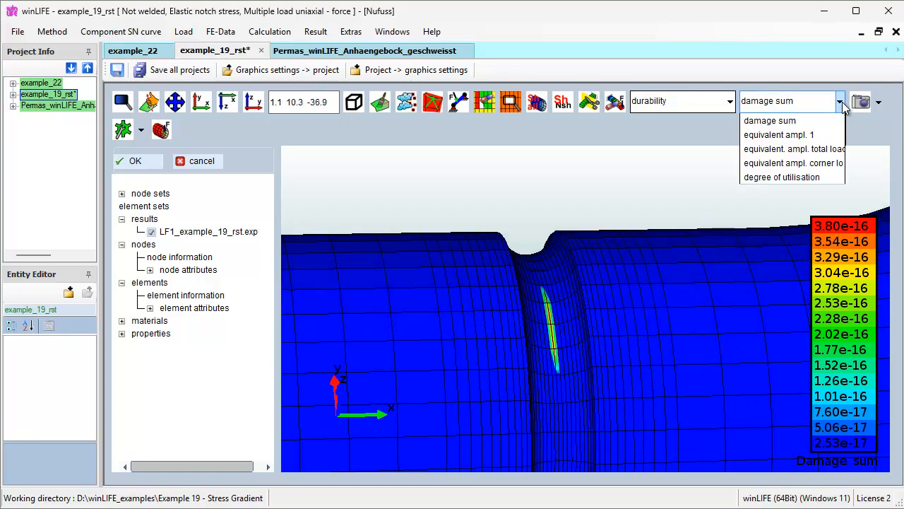
click(805, 134)
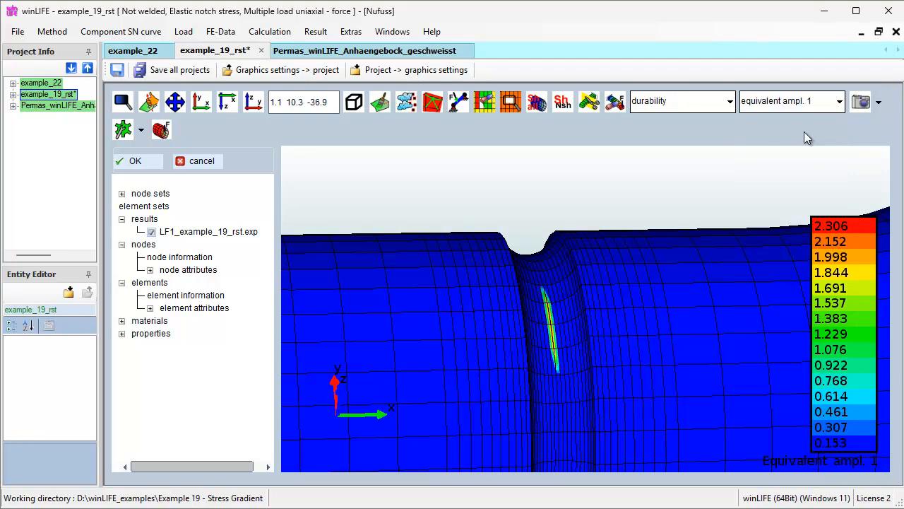
click(812, 101)
click(818, 148)
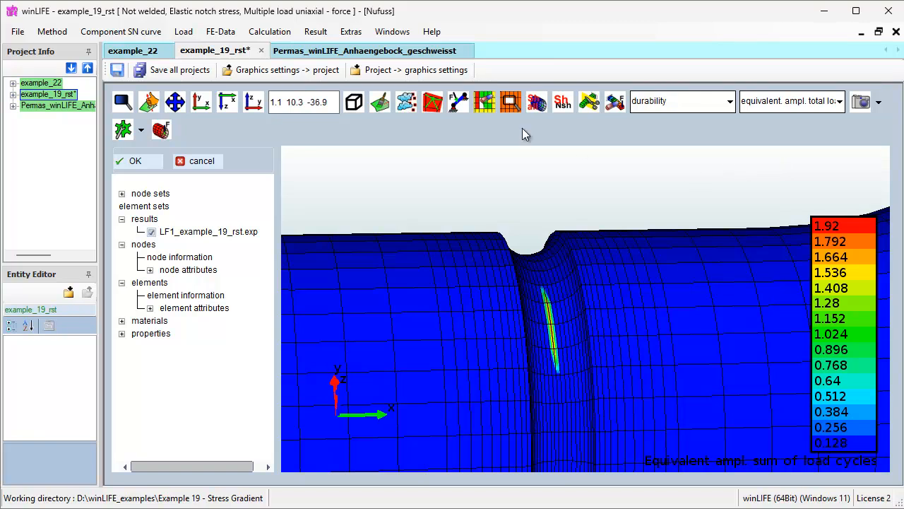
Open the calculation protocol of node 19299, mark the line on the related stress gradient used, and read the equivalent amplitudes.
click(308, 36)
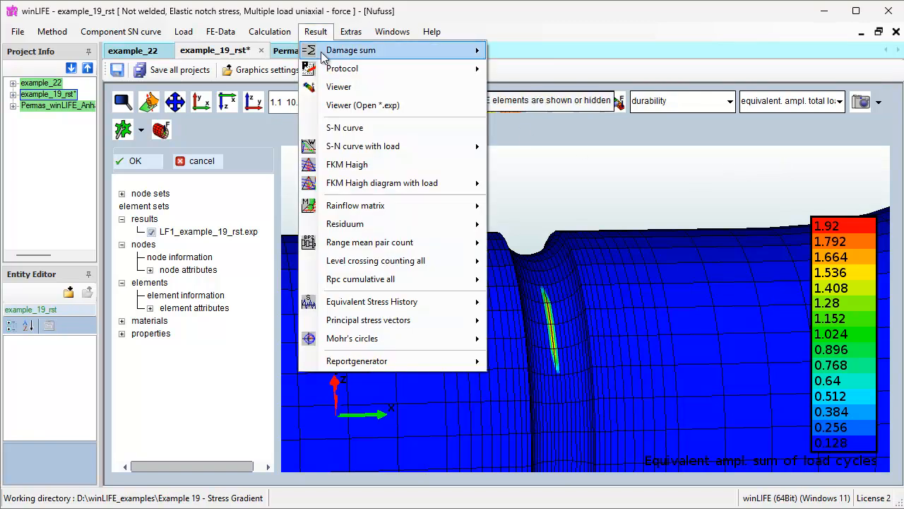
mouse_move(472, 74)
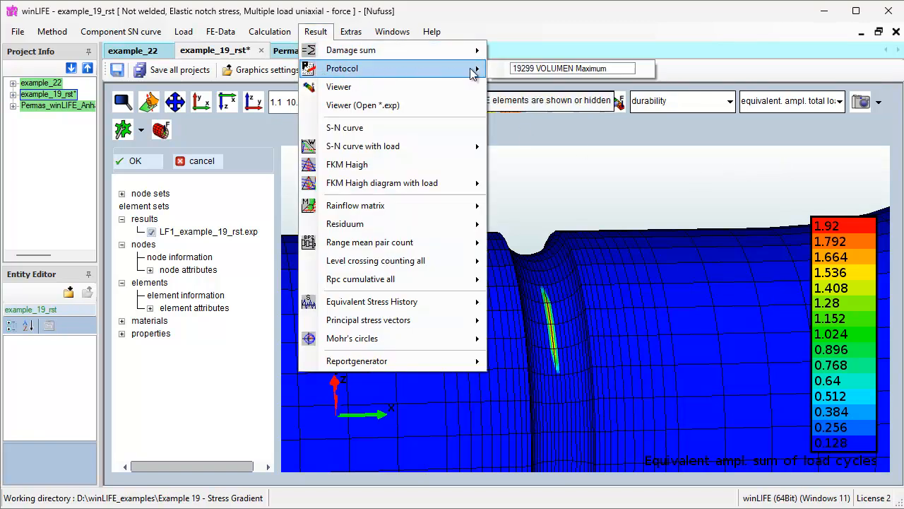
click(539, 70)
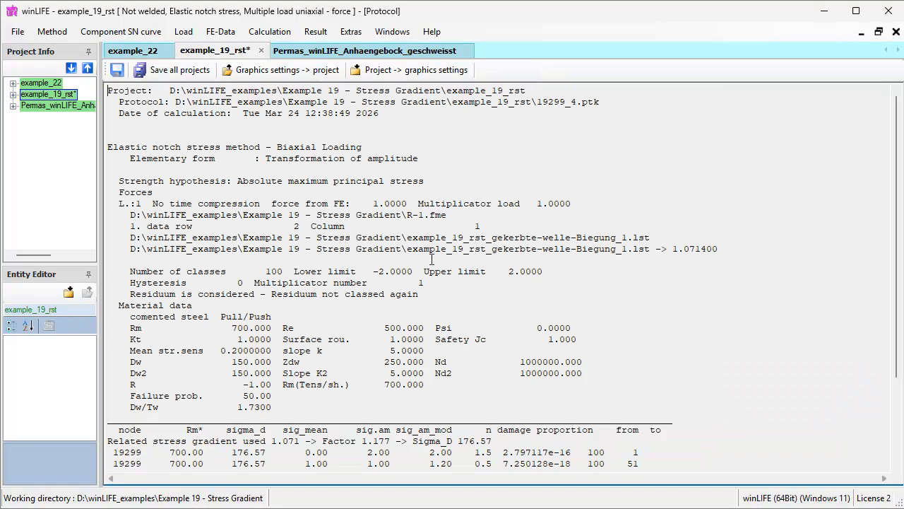
scroll(426, 263, down, 2)
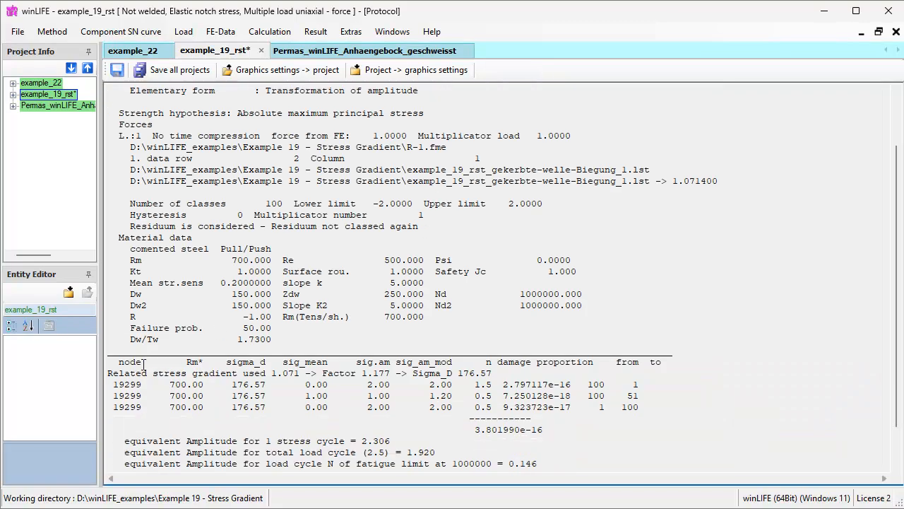
drag(108, 376, 503, 375)
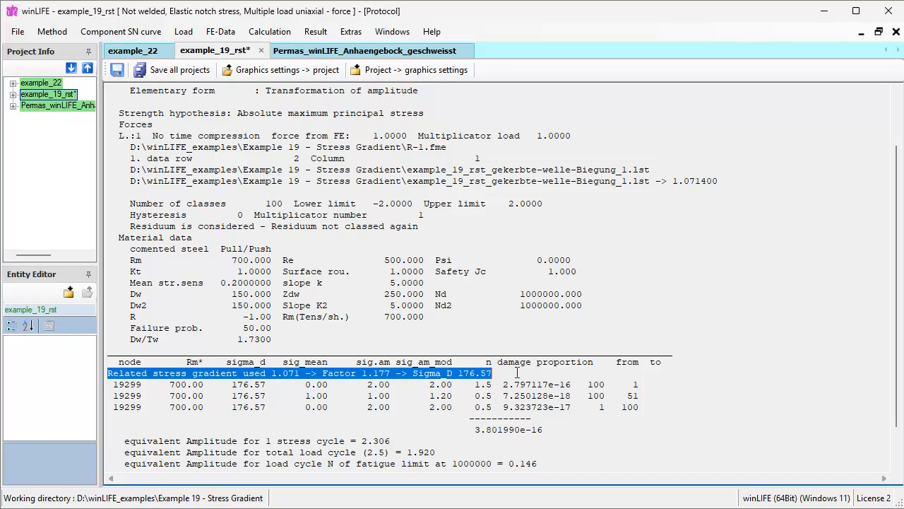
scroll(518, 372, down, 1)
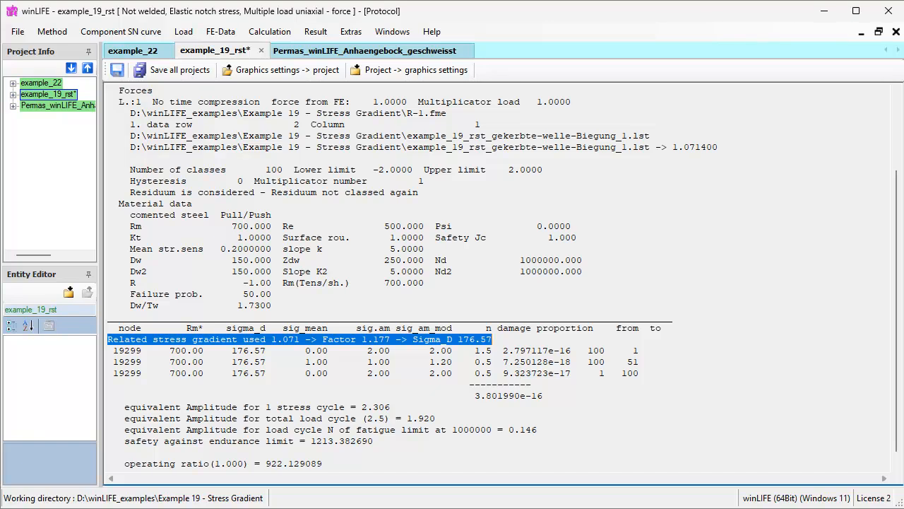
Switch to the Permas_winLIFE_Anhaengebock_geschweisst project and review and accept its calculation method settings.
click(397, 48)
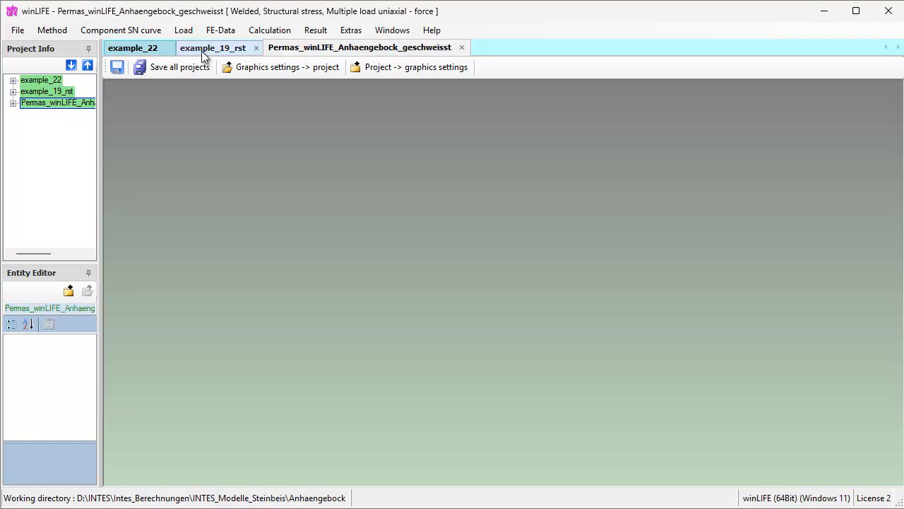
click(55, 30)
click(74, 47)
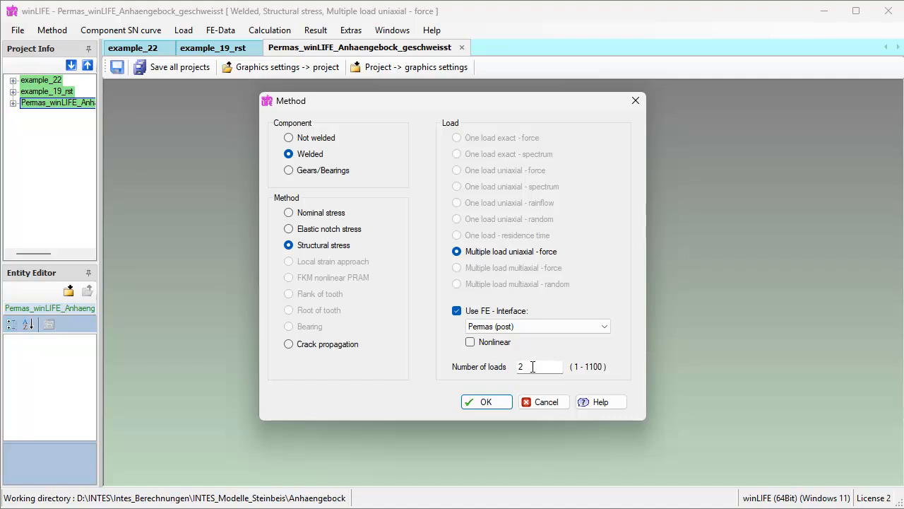
click(495, 409)
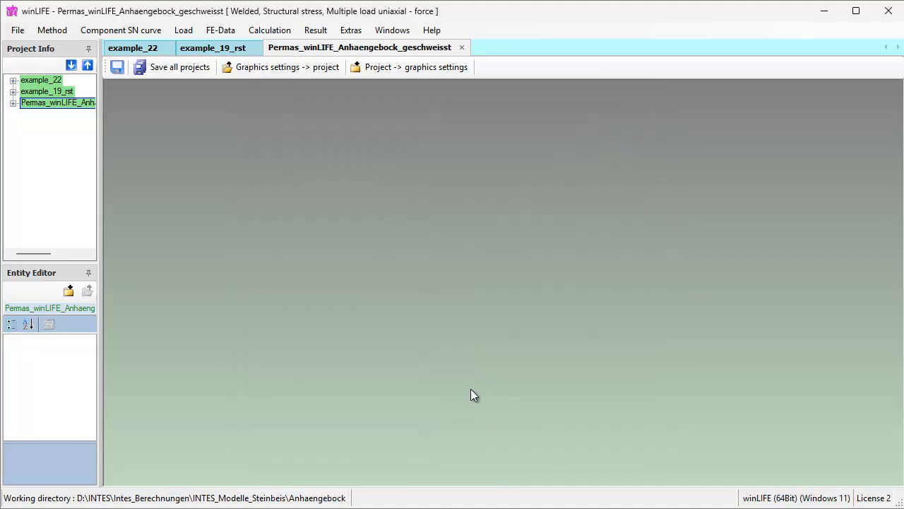
Open the Permas FE interface settings and review the stress files, forces and the load cases available for the second load.
click(225, 31)
click(233, 47)
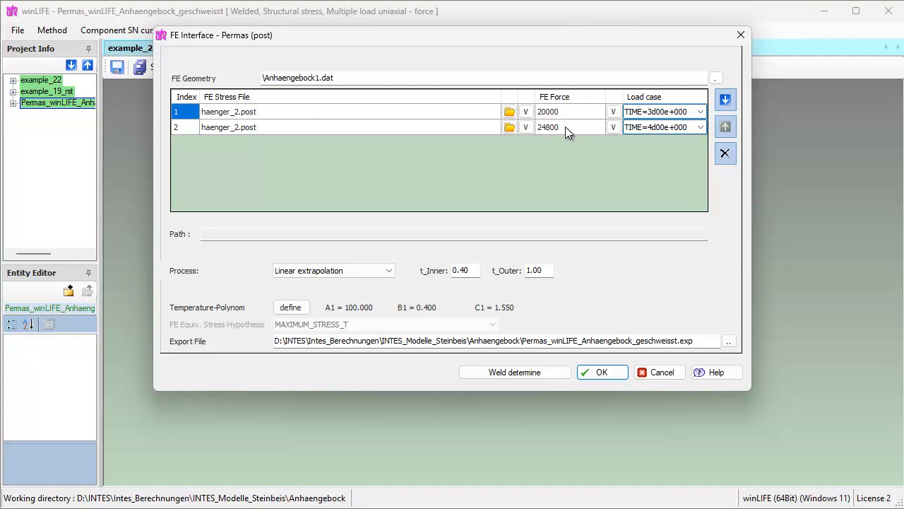
click(700, 128)
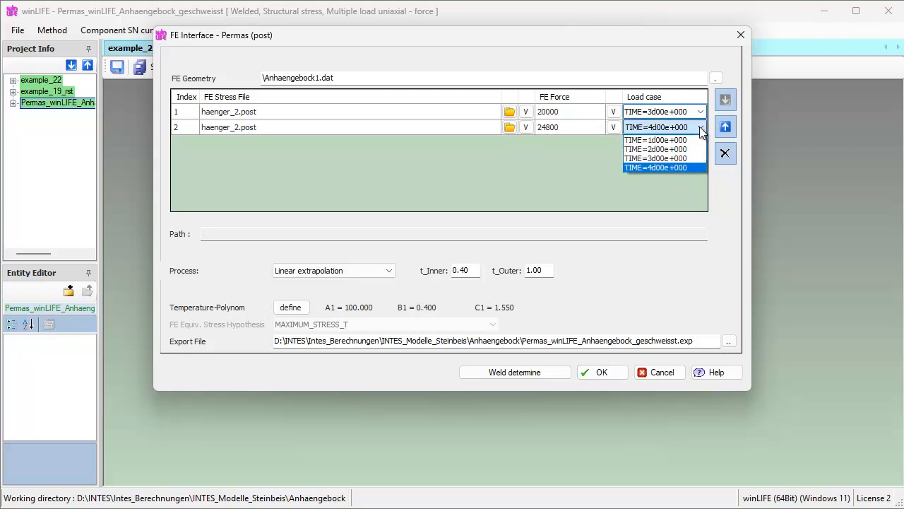
click(699, 127)
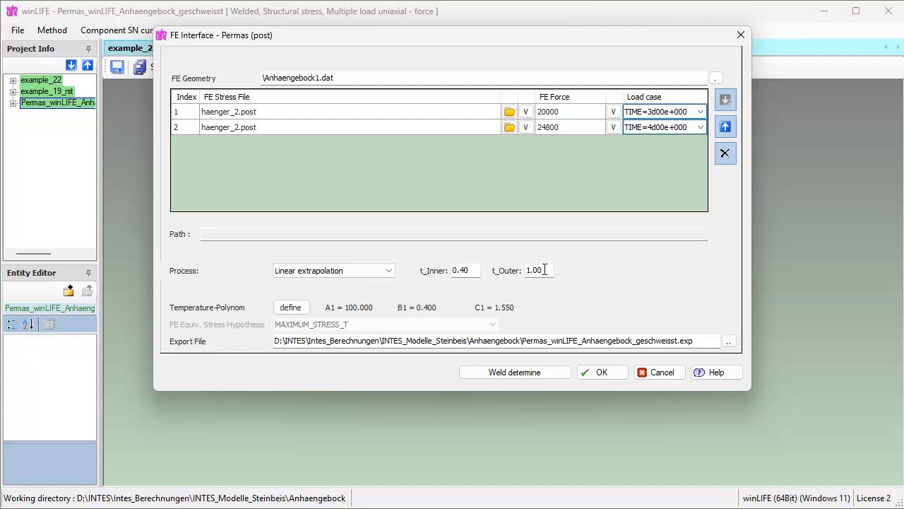
Open the weld determination model, list its node sets, and examine the Schweissnaht_1 weld nodes from the back and front of the hitch.
click(521, 372)
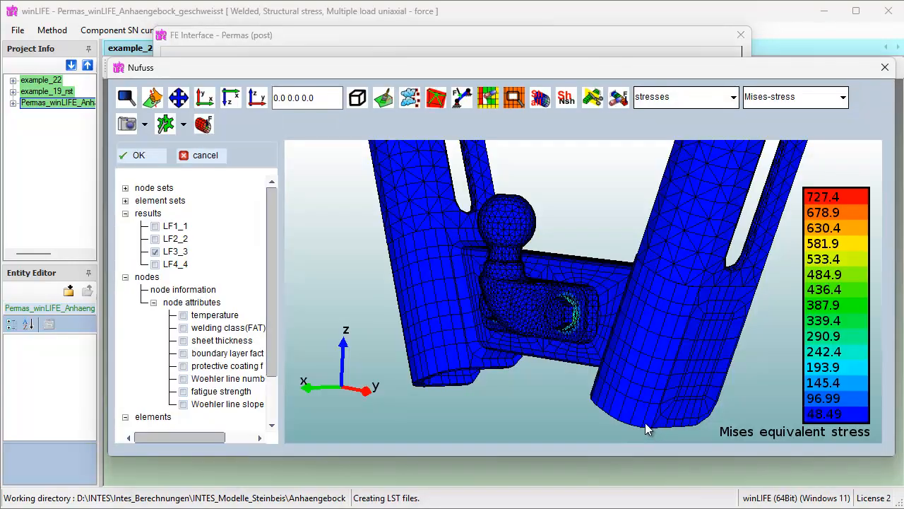
click(125, 188)
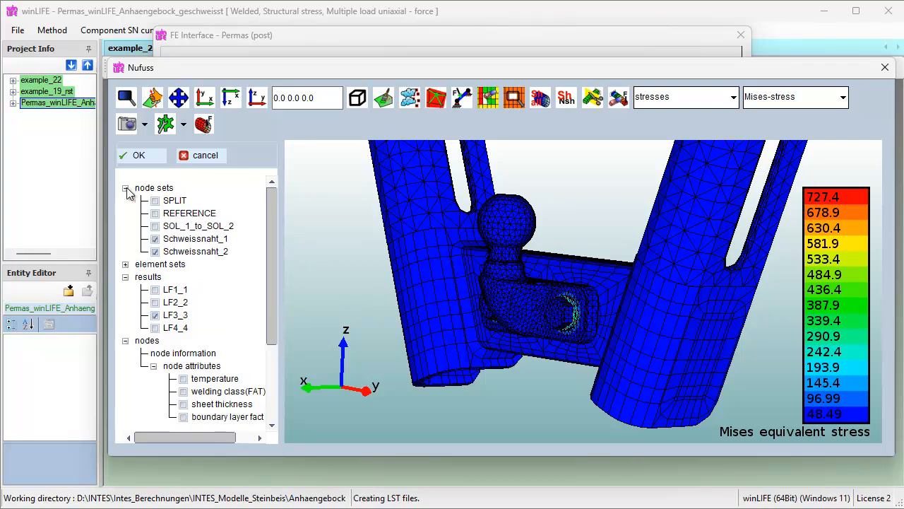
click(183, 241)
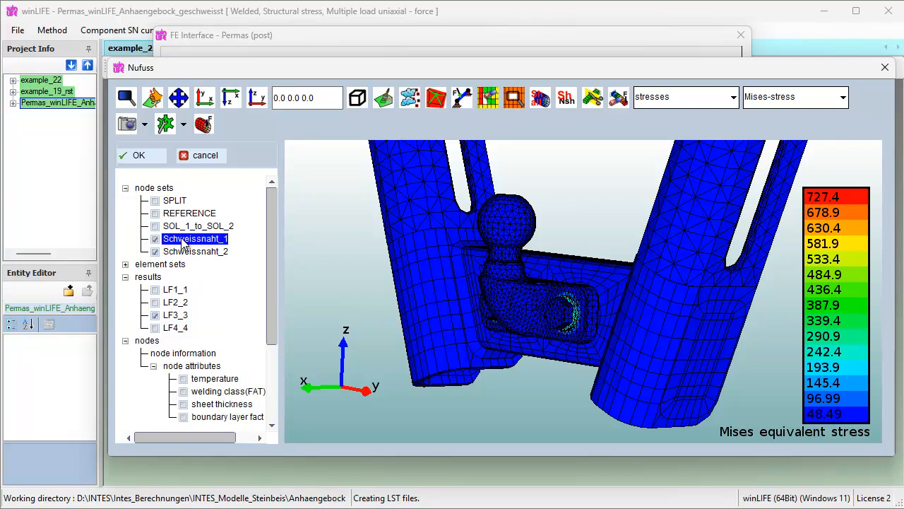
click(177, 256)
drag(385, 288, 693, 315)
drag(472, 296, 413, 283)
click(188, 240)
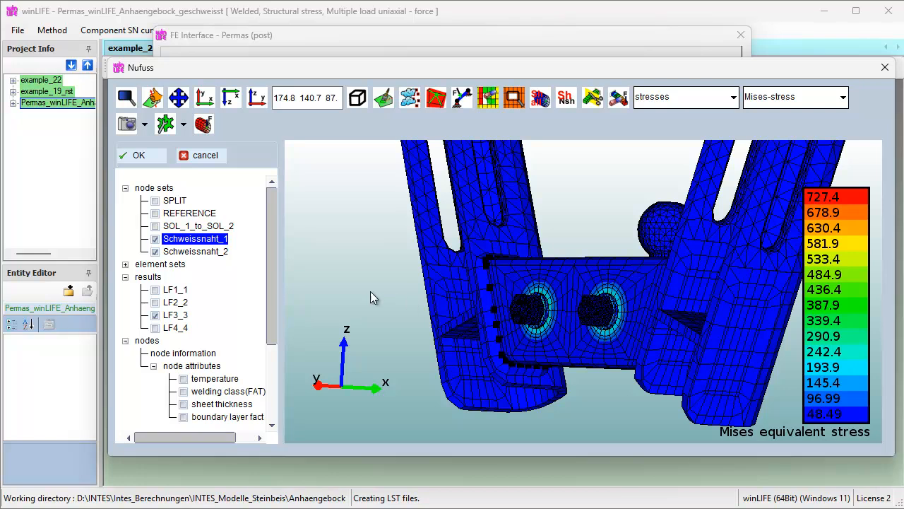
drag(639, 293, 495, 268)
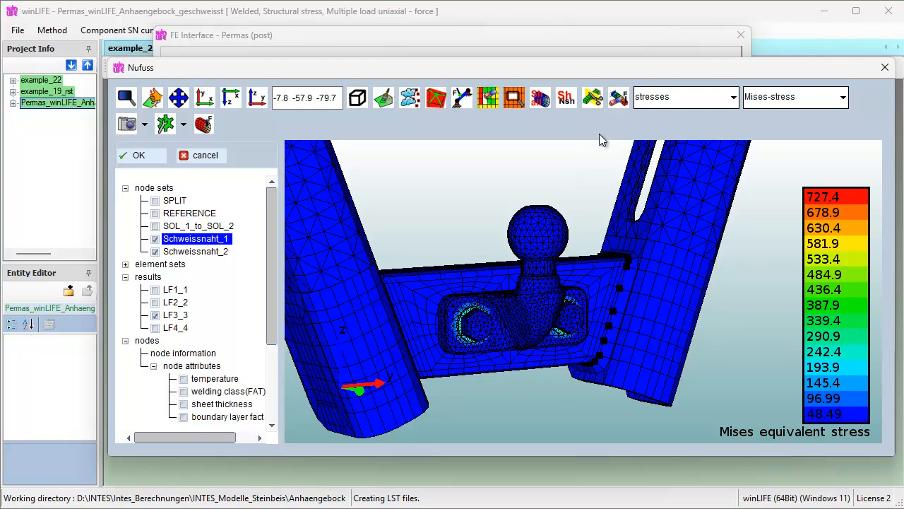
Show the hitch in component colours instead of the stress plot and section it along the z axis.
click(620, 97)
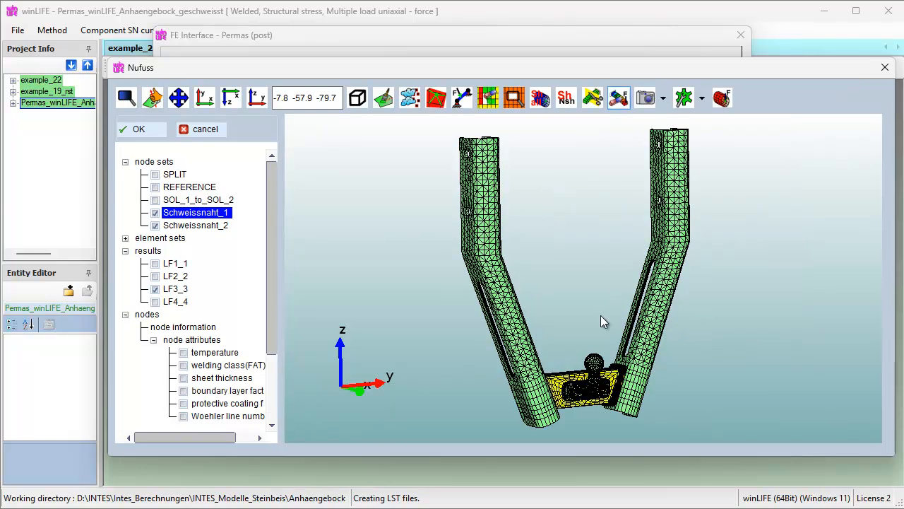
drag(600, 320, 405, 299)
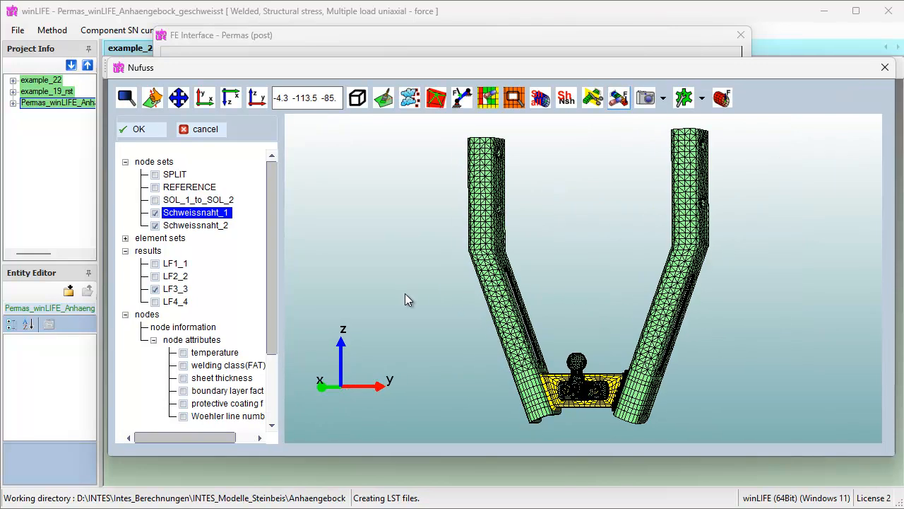
click(593, 98)
drag(564, 248, 591, 163)
click(635, 99)
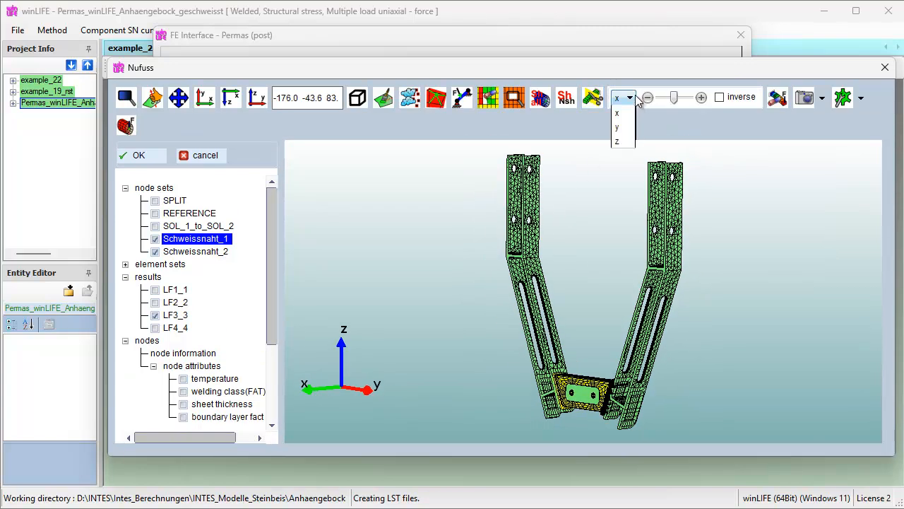
click(623, 139)
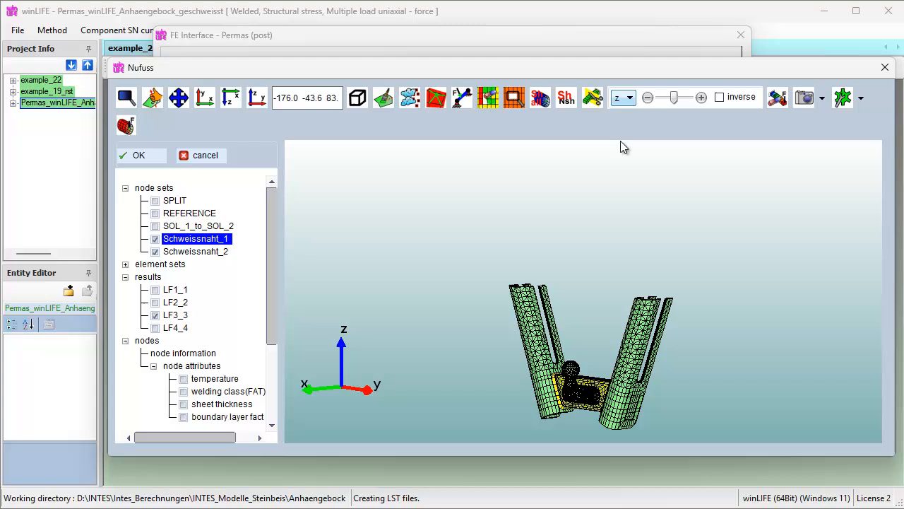
Section the hitch along the y axis, shift the cut plane through the hollow cross member, inspect its profile, and remove the section.
click(630, 99)
click(619, 129)
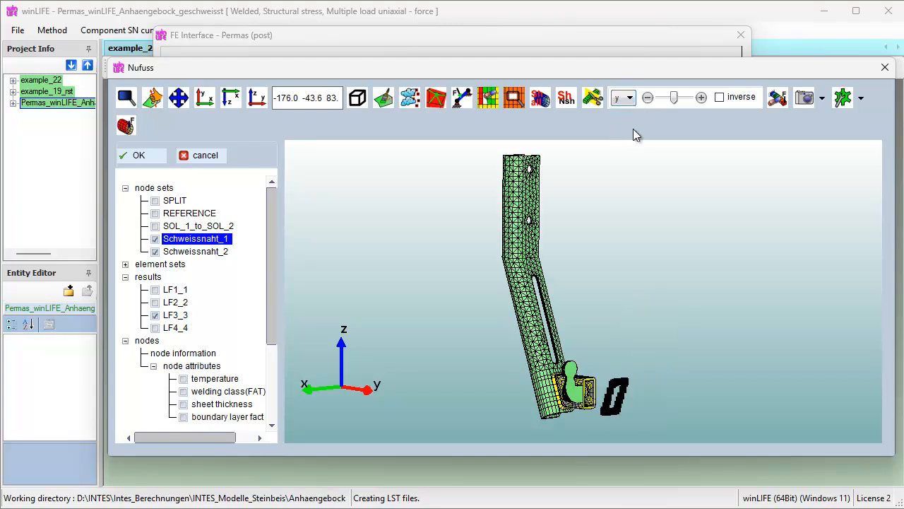
drag(674, 100, 672, 106)
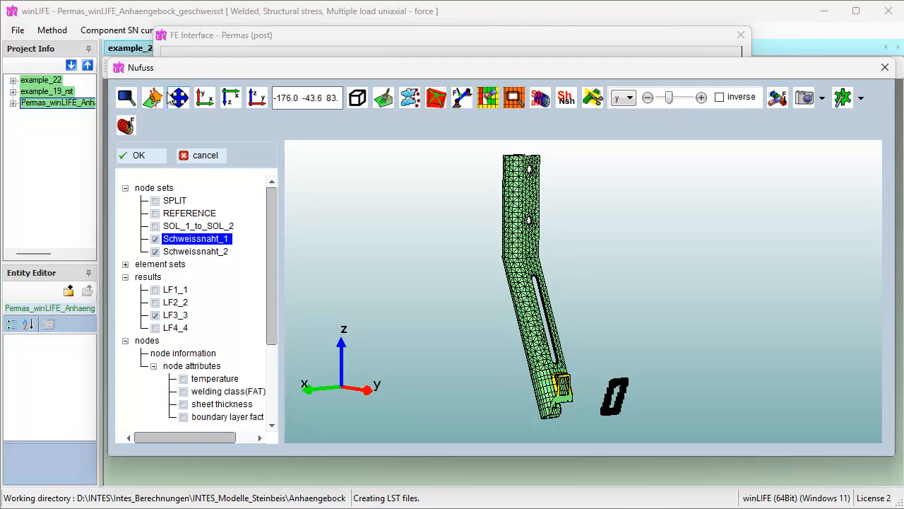
click(129, 100)
drag(469, 330, 596, 422)
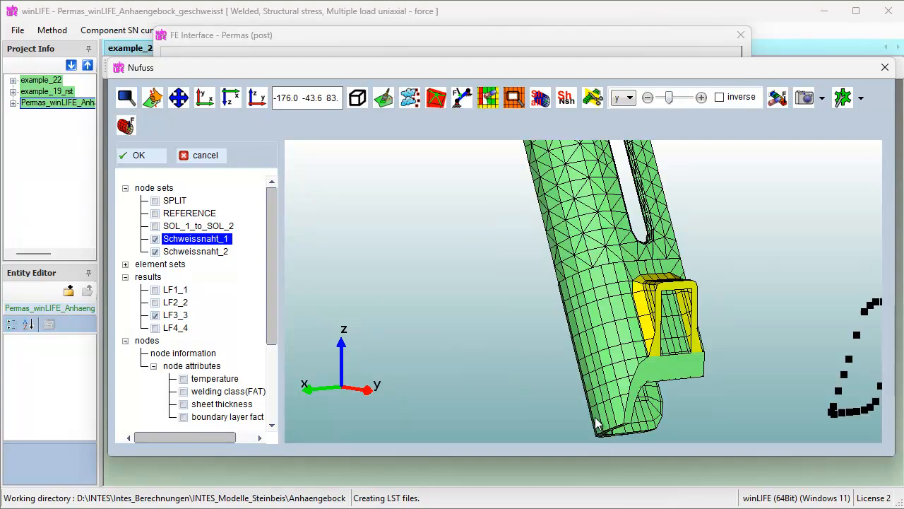
drag(638, 397, 613, 359)
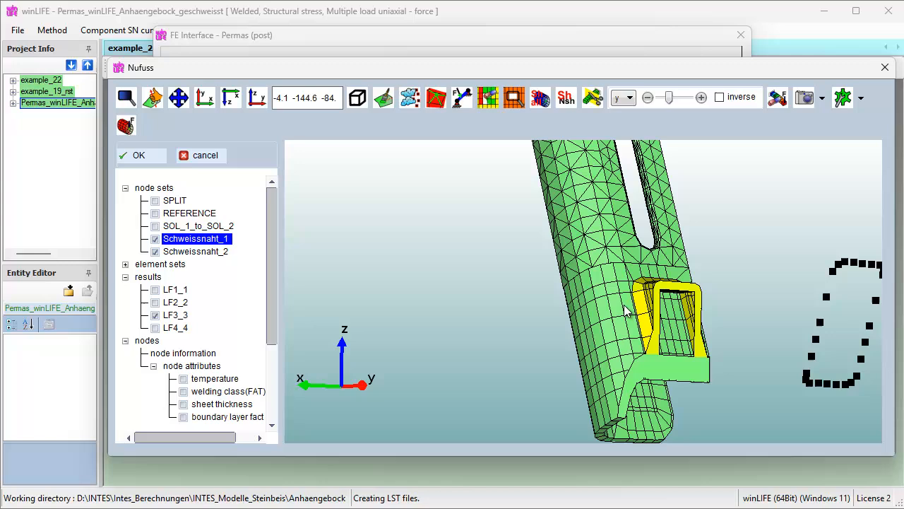
click(593, 99)
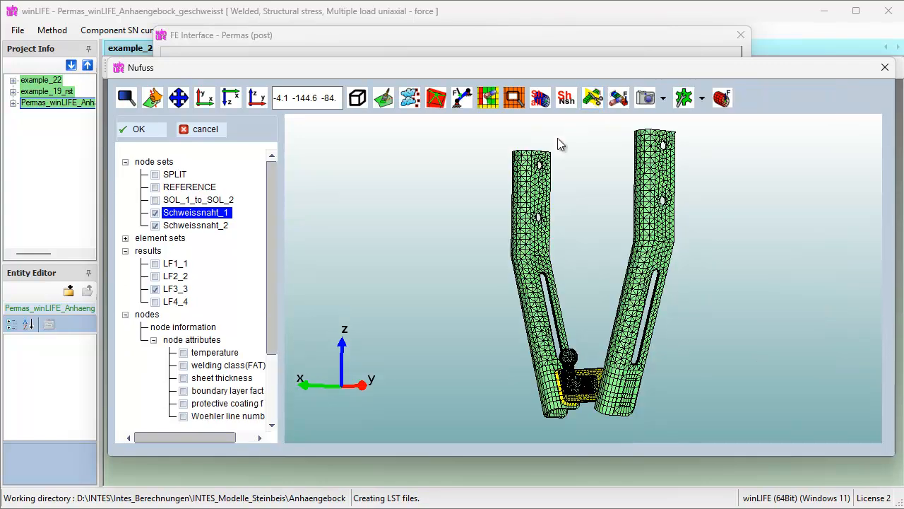
Isolate the hitch's cross member, and examine the weld area around the tow ball and cross member up close in the full model.
click(535, 195)
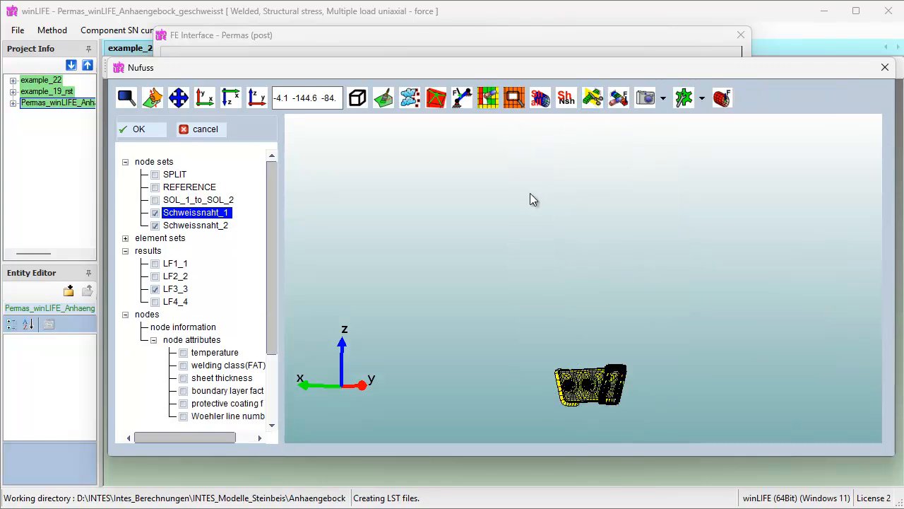
click(126, 100)
drag(490, 343, 667, 413)
drag(837, 338, 419, 242)
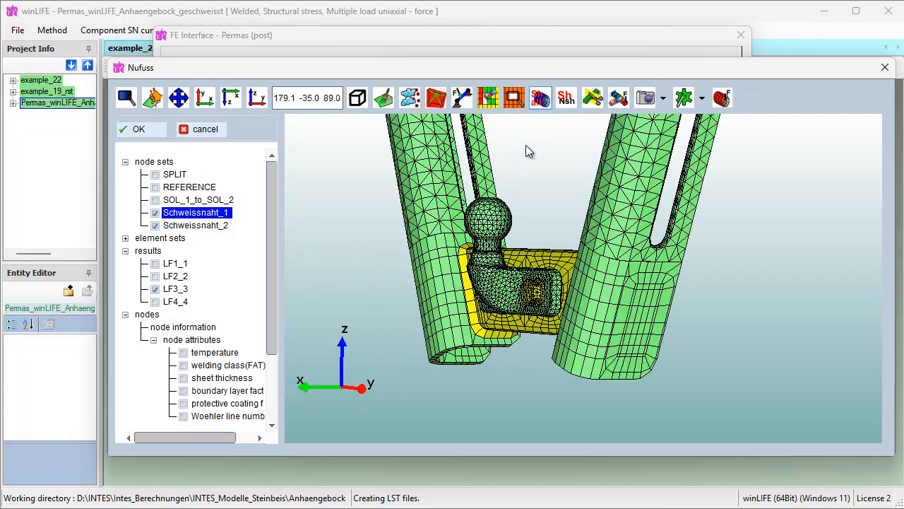
Review the node attributes available for the weld definition and highlight the Schweissnaht_2 and Schweissnaht_1 node sets.
drag(267, 243, 268, 319)
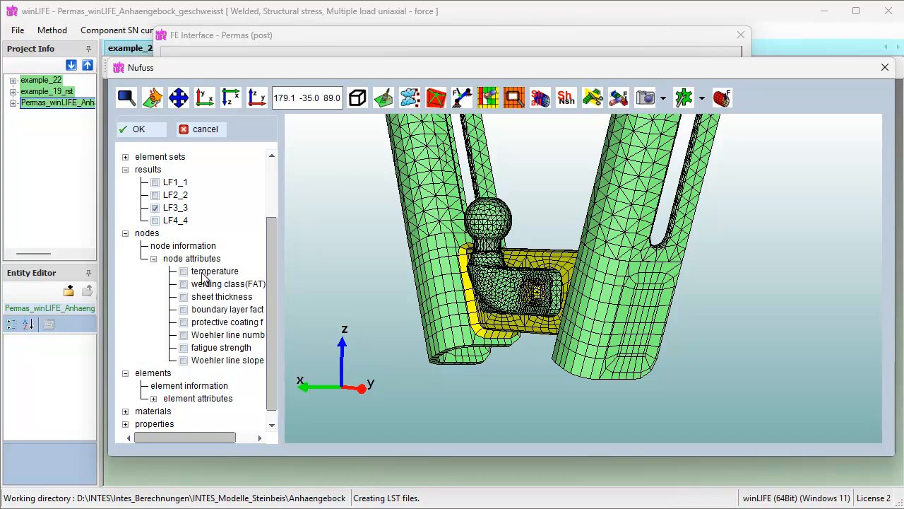
drag(271, 258, 279, 172)
click(199, 225)
click(204, 215)
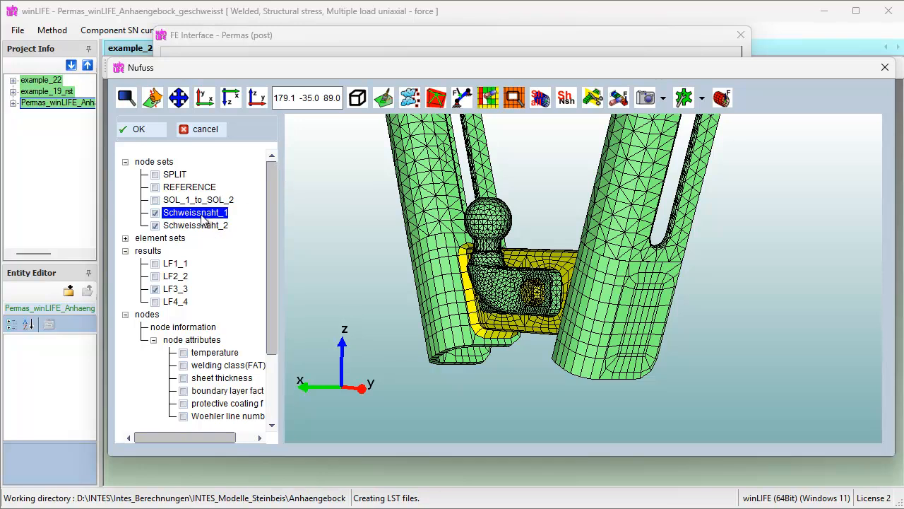
Accept the weld definition and Permas FE interface settings, and calculate the fatigue life of the welded hitch.
click(139, 130)
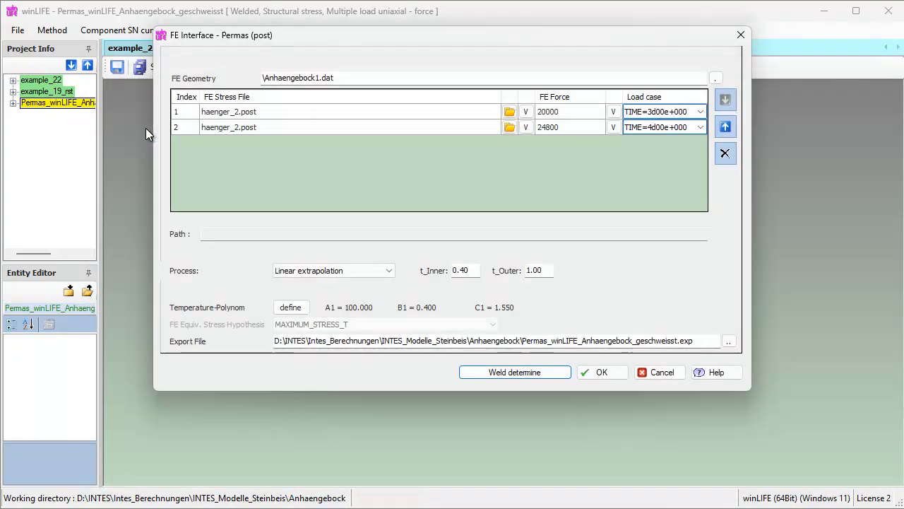
click(594, 370)
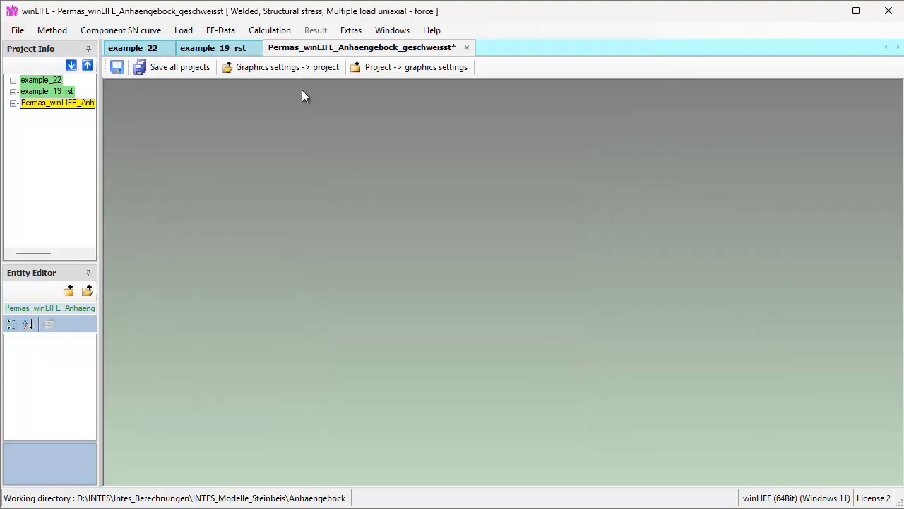
click(269, 29)
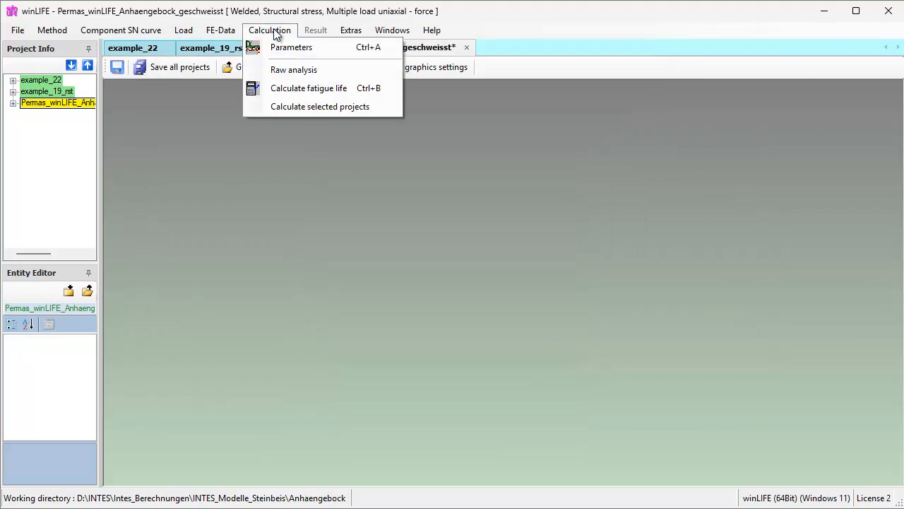
click(301, 89)
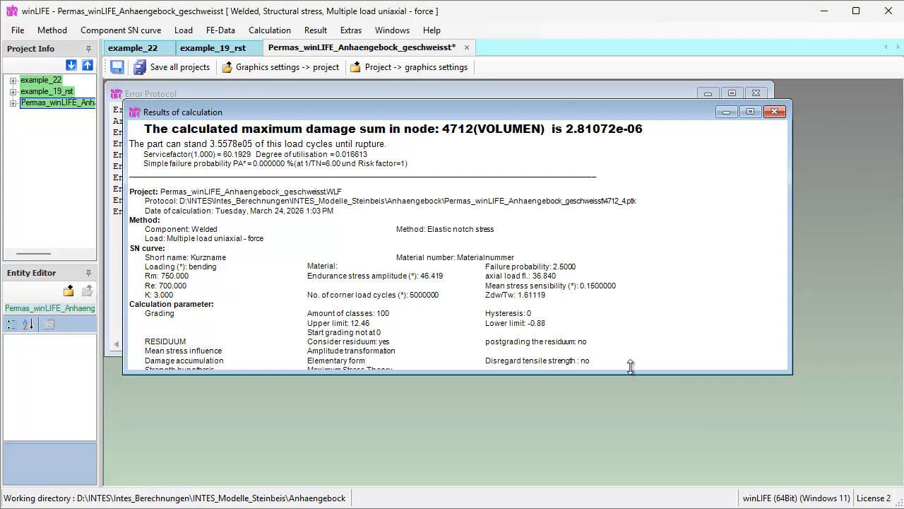
Open the calculated results in the viewer and examine the damage sum on the back of the hitch's cross member.
click(315, 31)
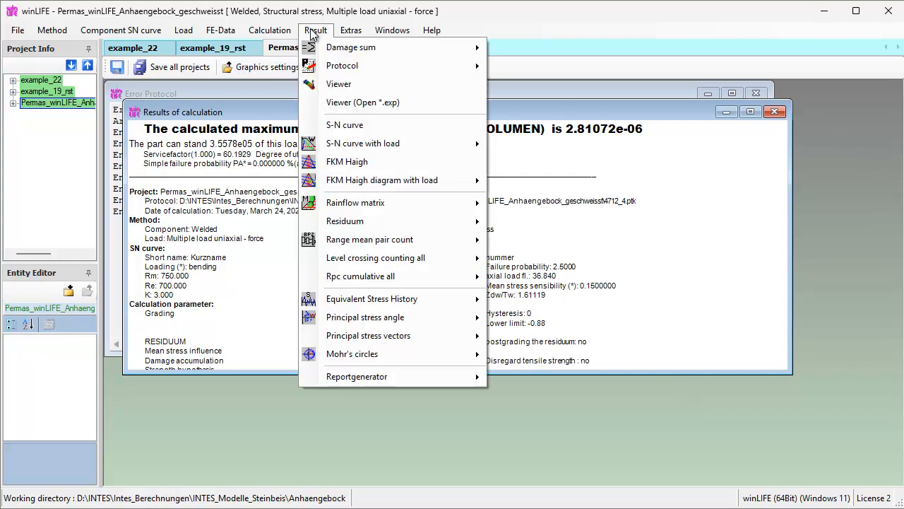
click(351, 84)
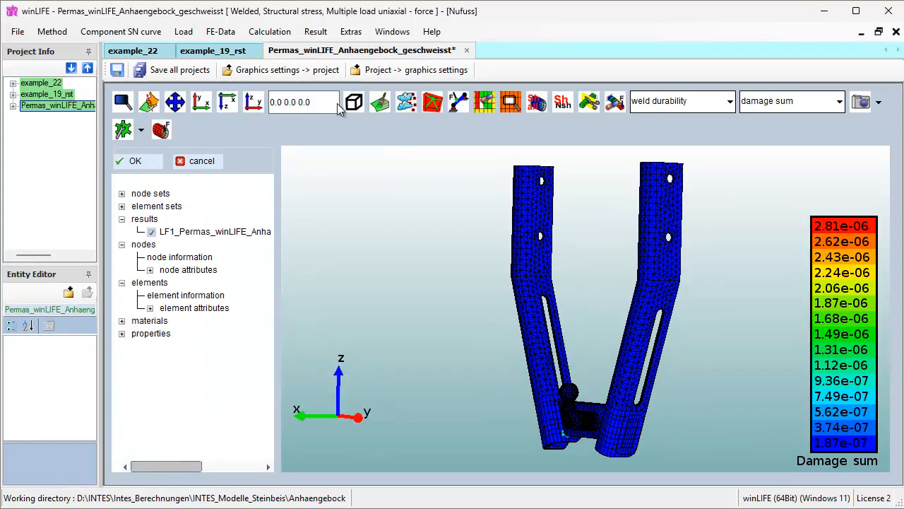
click(124, 105)
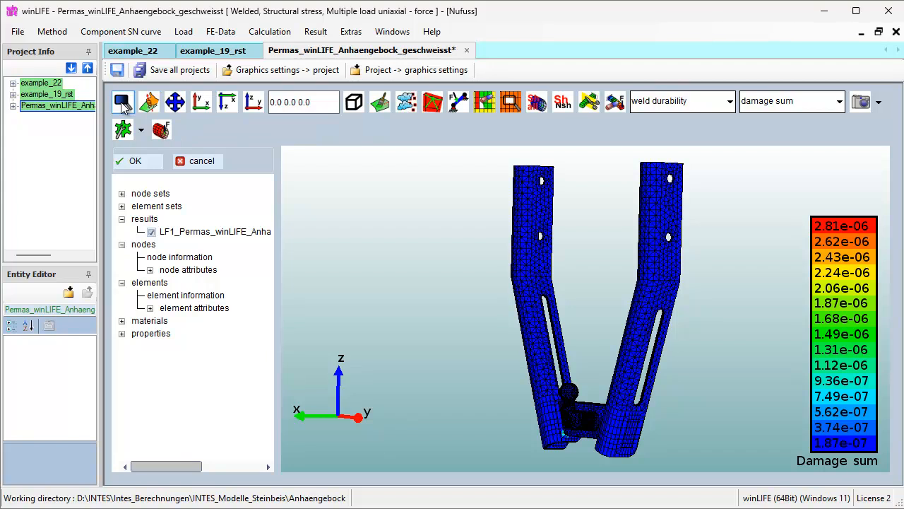
drag(521, 374, 659, 453)
mouse_move(497, 338)
mouse_down()
mouse_move(584, 329)
mouse_move(672, 336)
mouse_move(536, 322)
mouse_move(631, 324)
mouse_move(529, 322)
mouse_move(660, 343)
mouse_move(602, 343)
mouse_move(586, 337)
mouse_move(594, 329)
mouse_up()
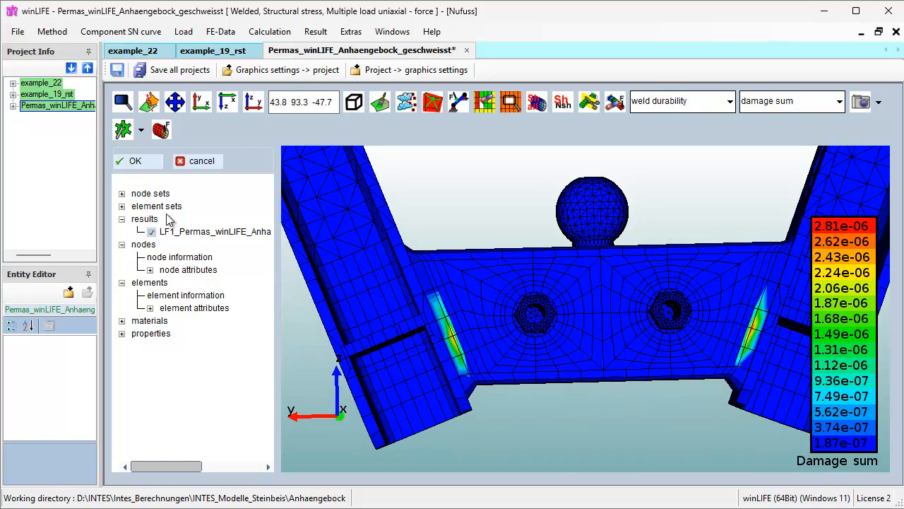
Highlight the Schweissnaht_1 and Schweissnaht_2 weld nodes and inspect the damage hot spot on one cross-member weld up close.
click(121, 193)
click(174, 244)
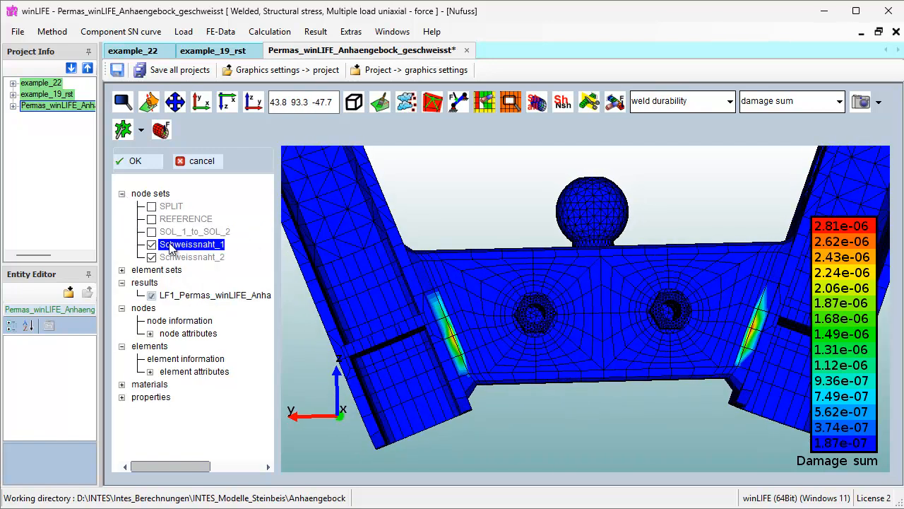
click(176, 257)
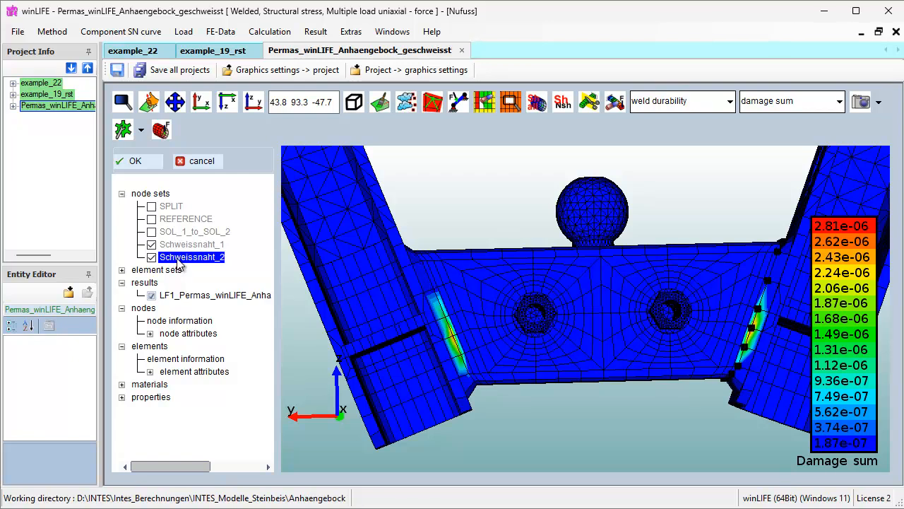
drag(355, 269, 522, 397)
drag(503, 276, 380, 226)
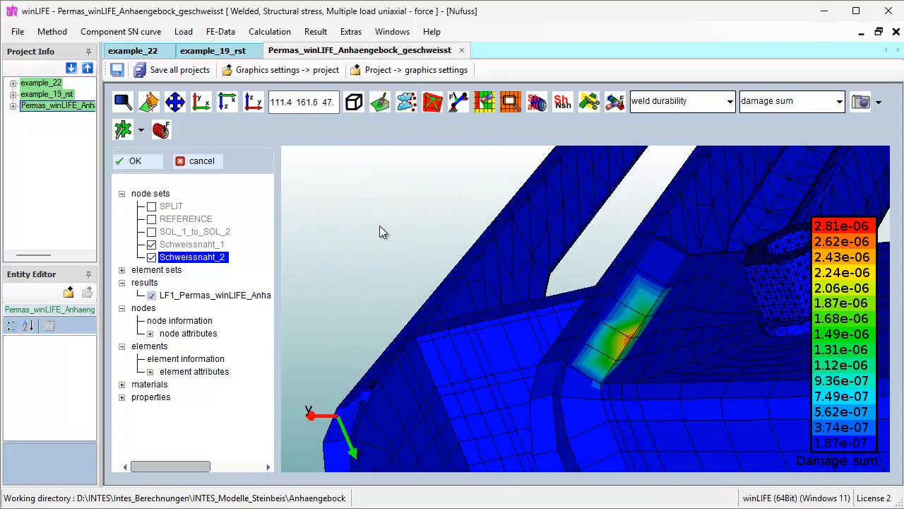
mouse_move(464, 266)
mouse_down()
mouse_move(645, 357)
mouse_move(618, 320)
mouse_up()
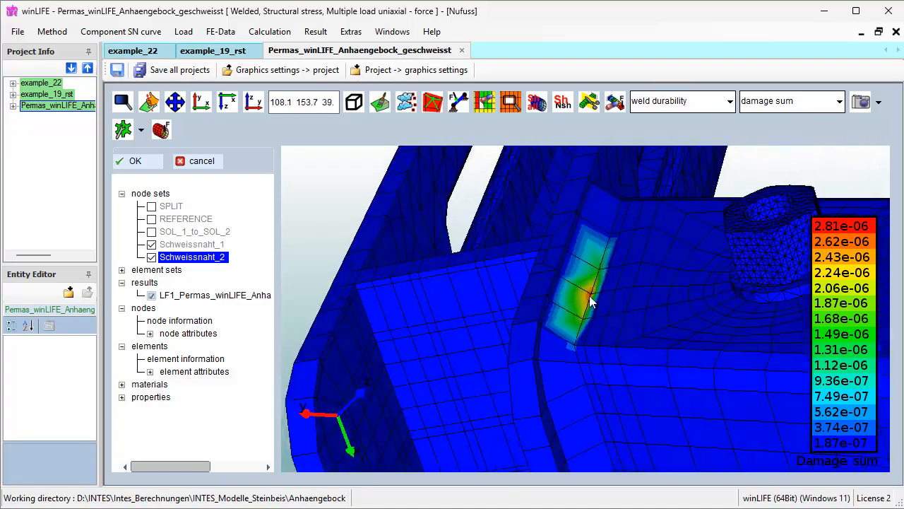
Query the node number and damage value at the most damaged point of the cross-member weld.
right_click(591, 302)
click(631, 308)
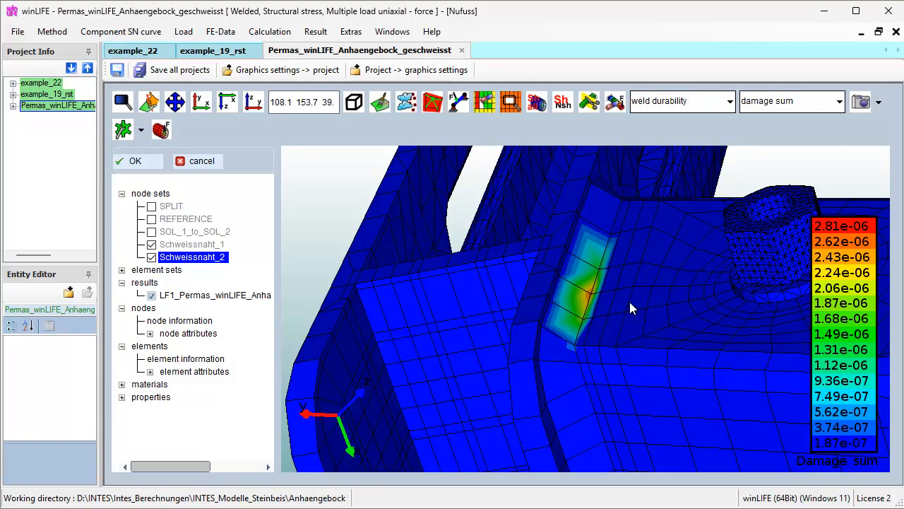
click(590, 300)
click(582, 320)
click(586, 299)
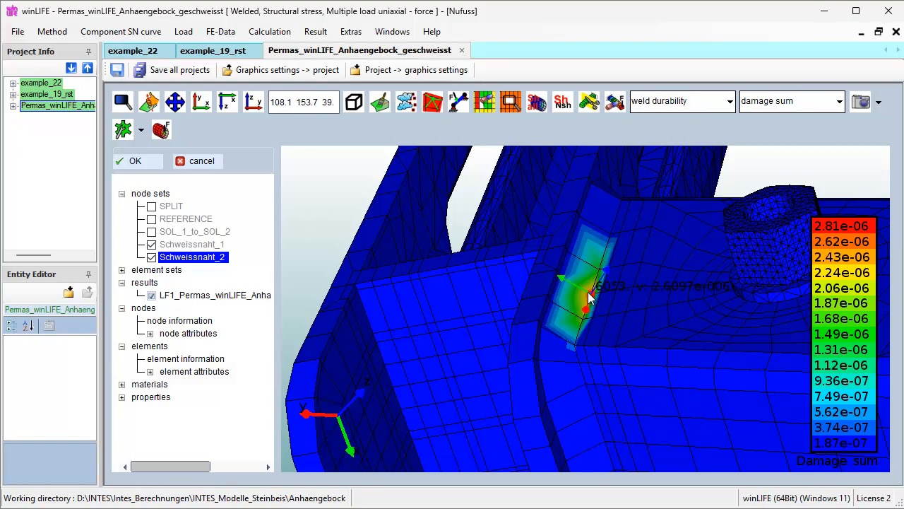